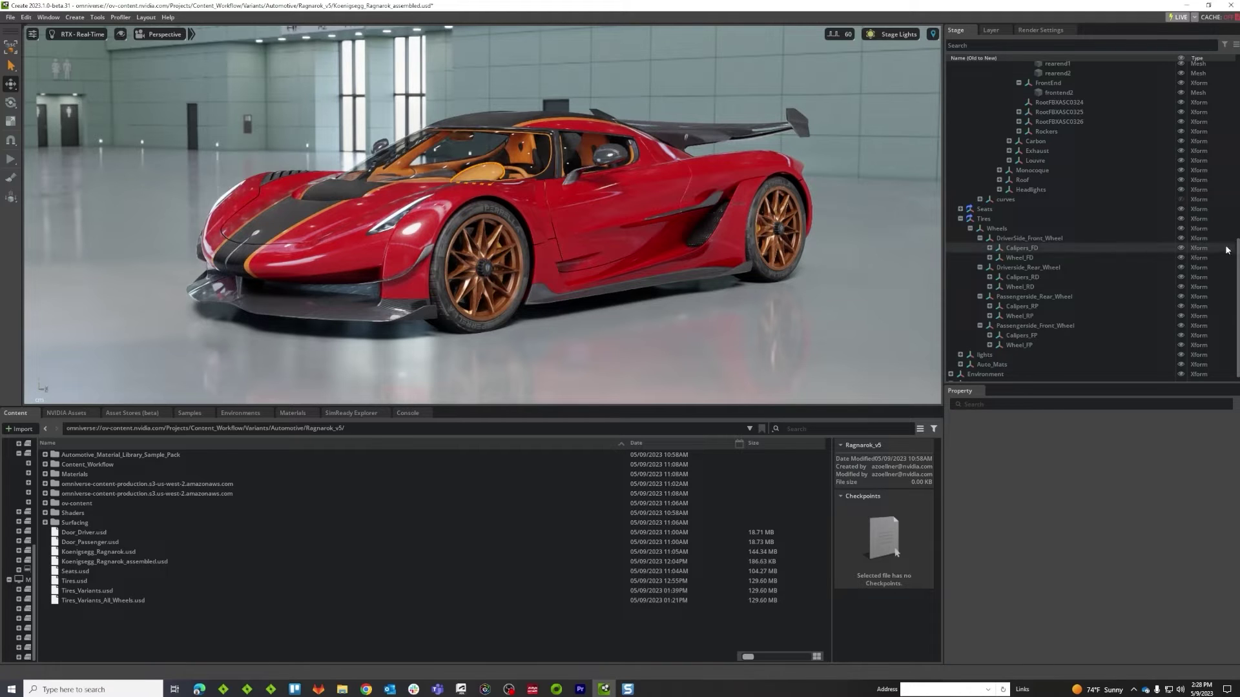
Select the driver door and expand its carpaint_metallic_02 material down to the Shader
{"action": "left_click", "coordinate": [8, 48]}
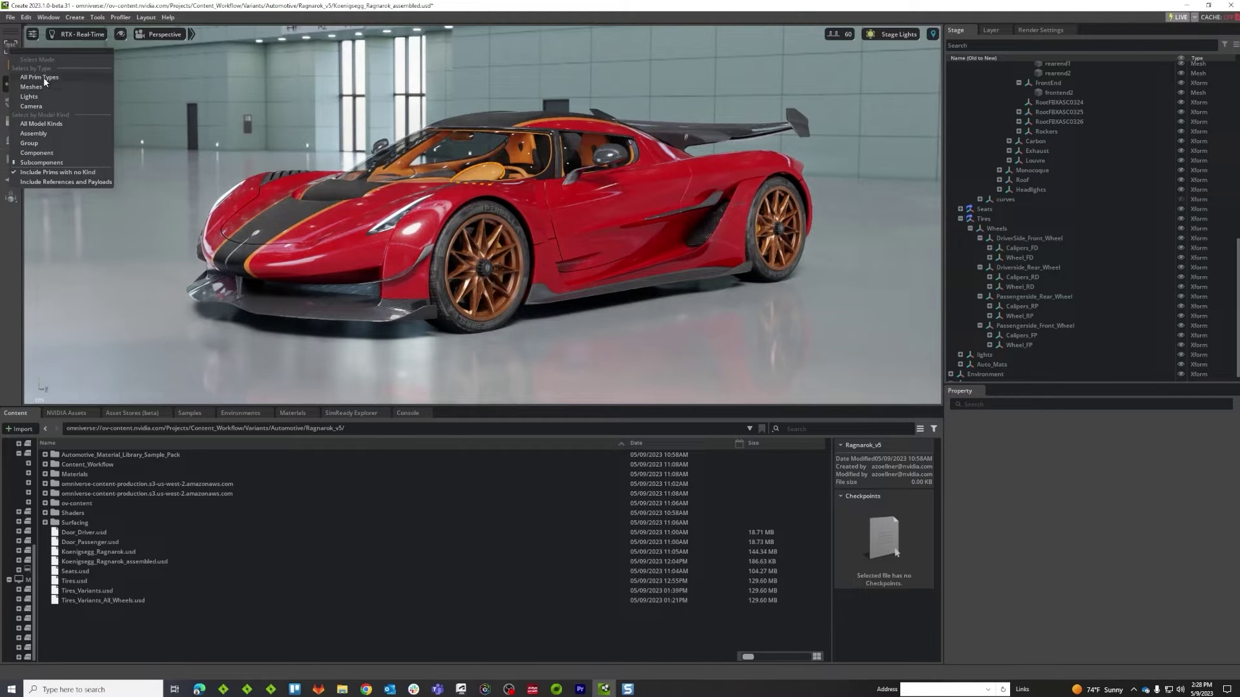
{"action": "left_click", "coordinate": [44, 82]}
{"action": "left_click", "coordinate": [11, 48]}
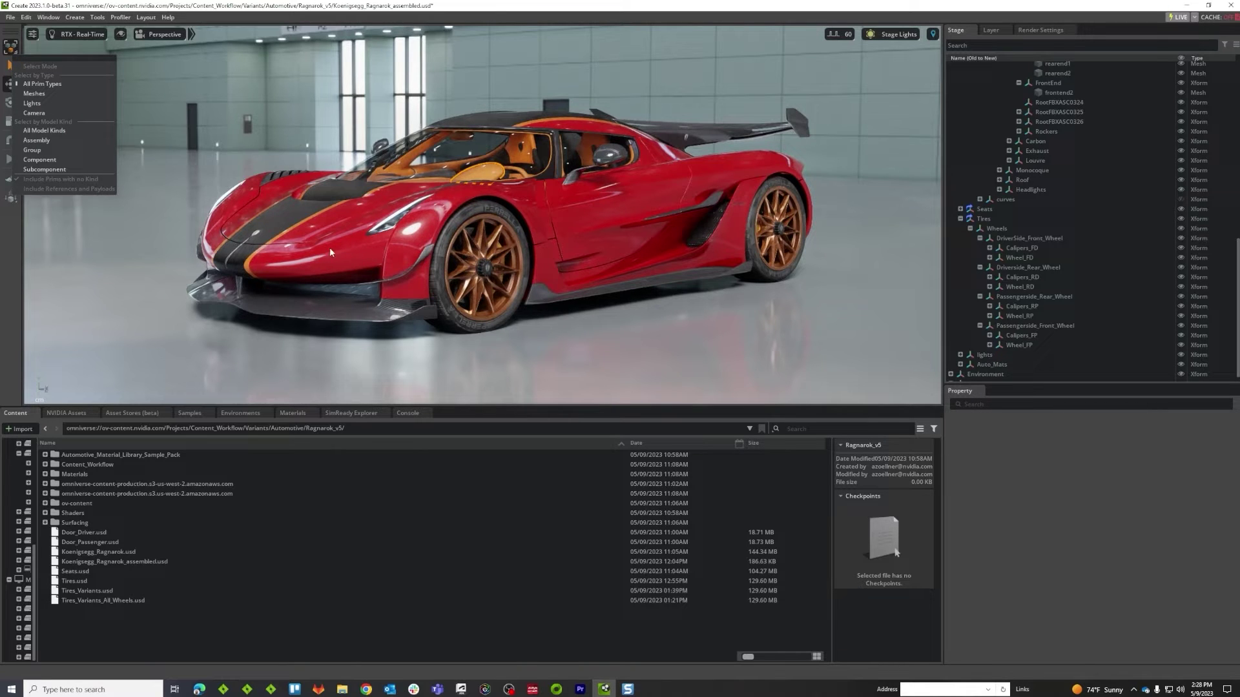
{"action": "left_click", "coordinate": [599, 211]}
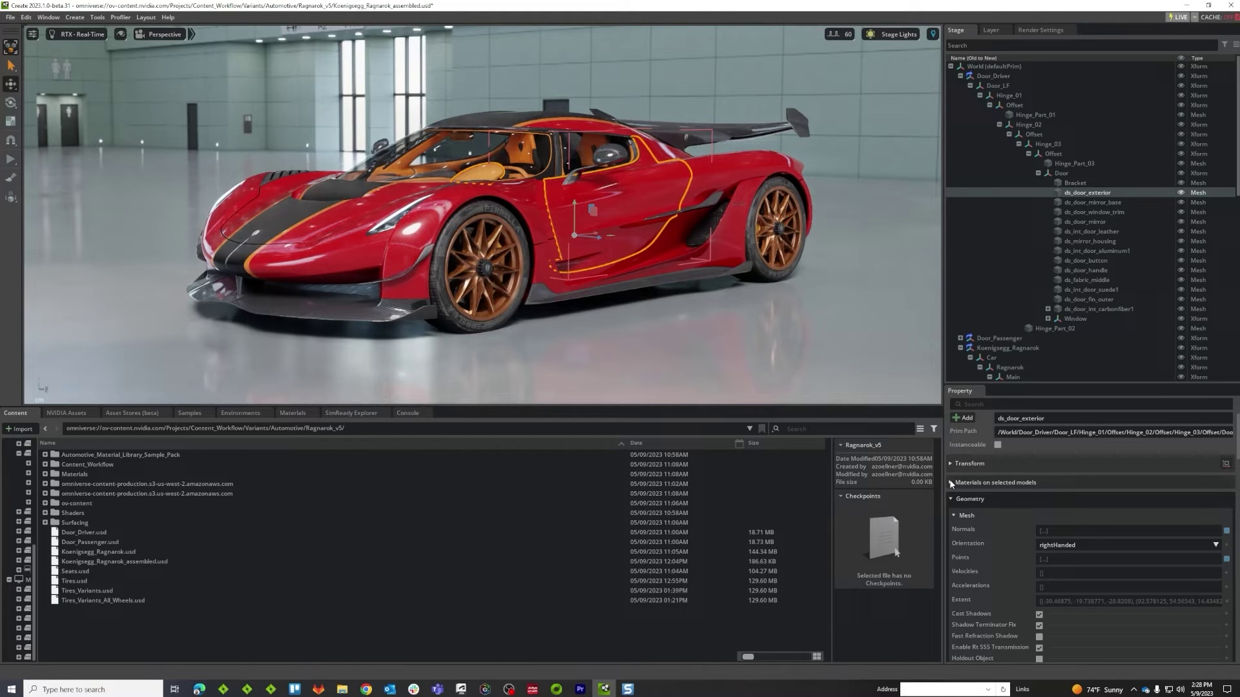
{"action": "left_click", "coordinate": [975, 484]}
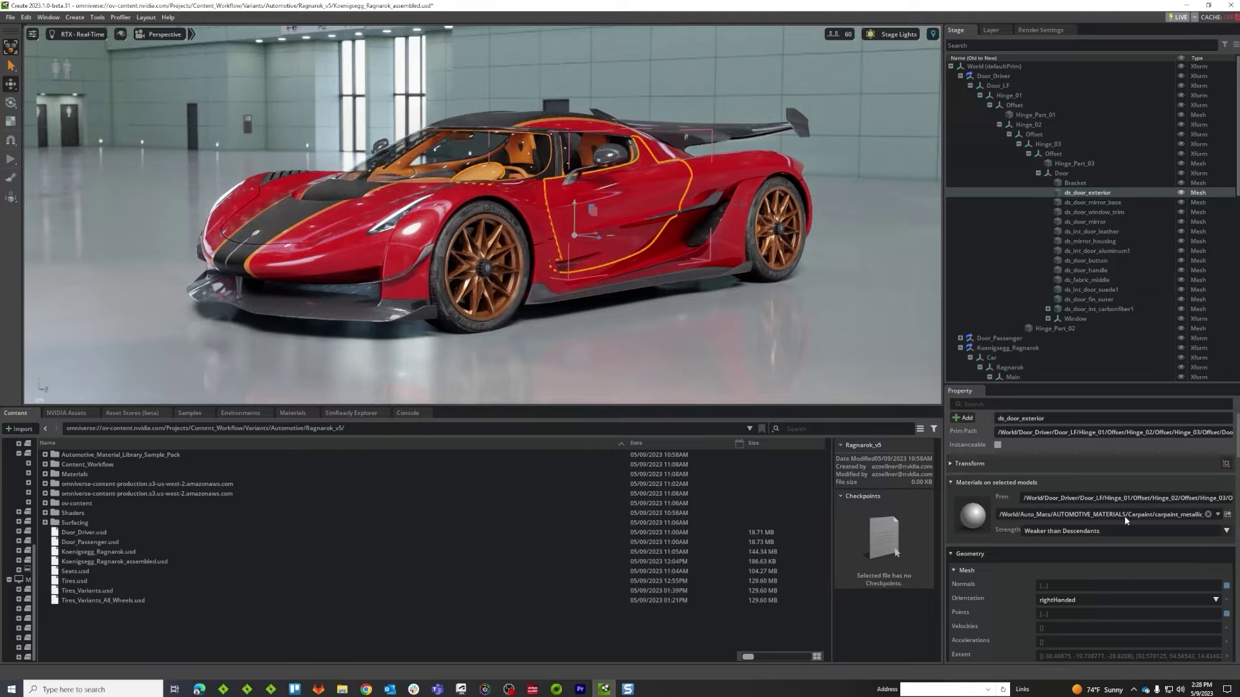
{"action": "left_click", "coordinate": [975, 520]}
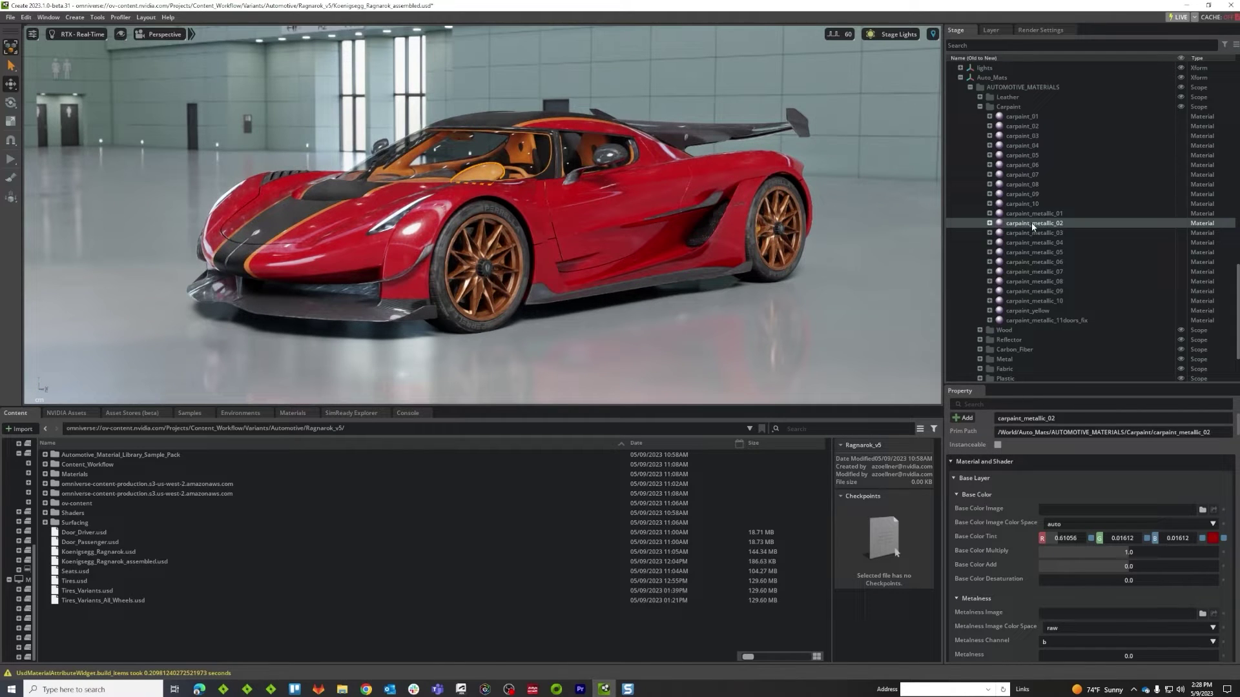
{"action": "left_click", "coordinate": [989, 224]}
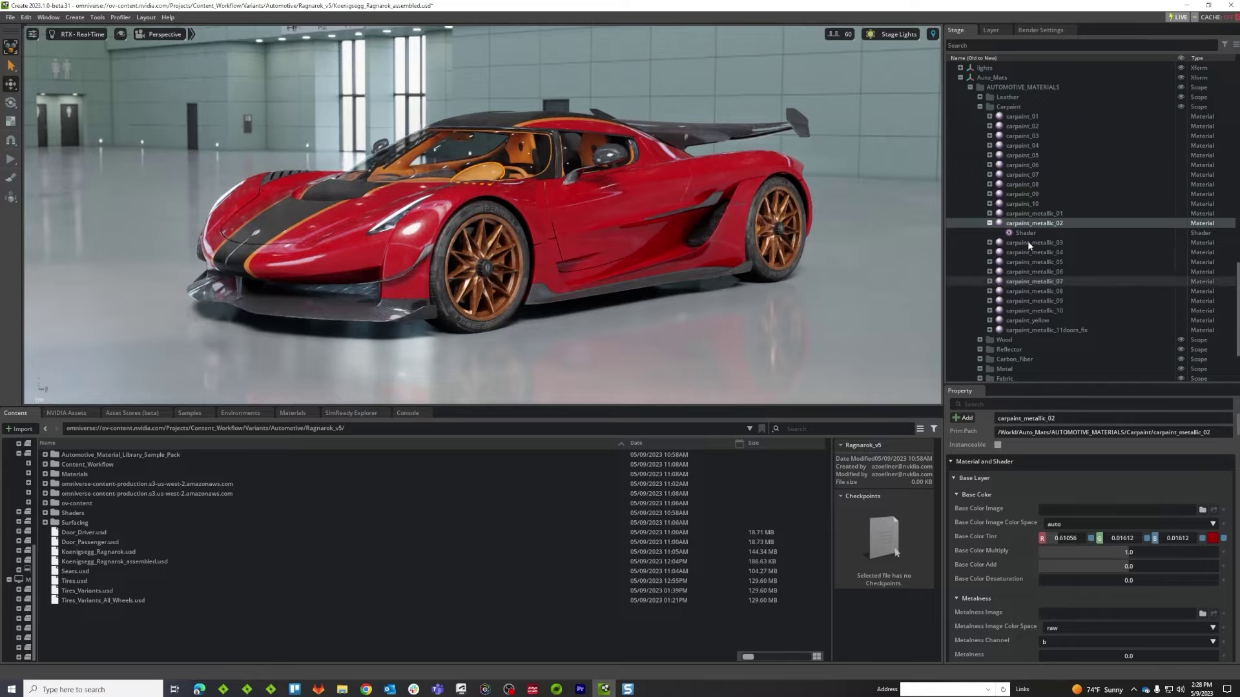
Add a new variant set to carpaint_metallic_02 and name it Paint_Color
{"action": "right_click", "coordinate": [1023, 223]}
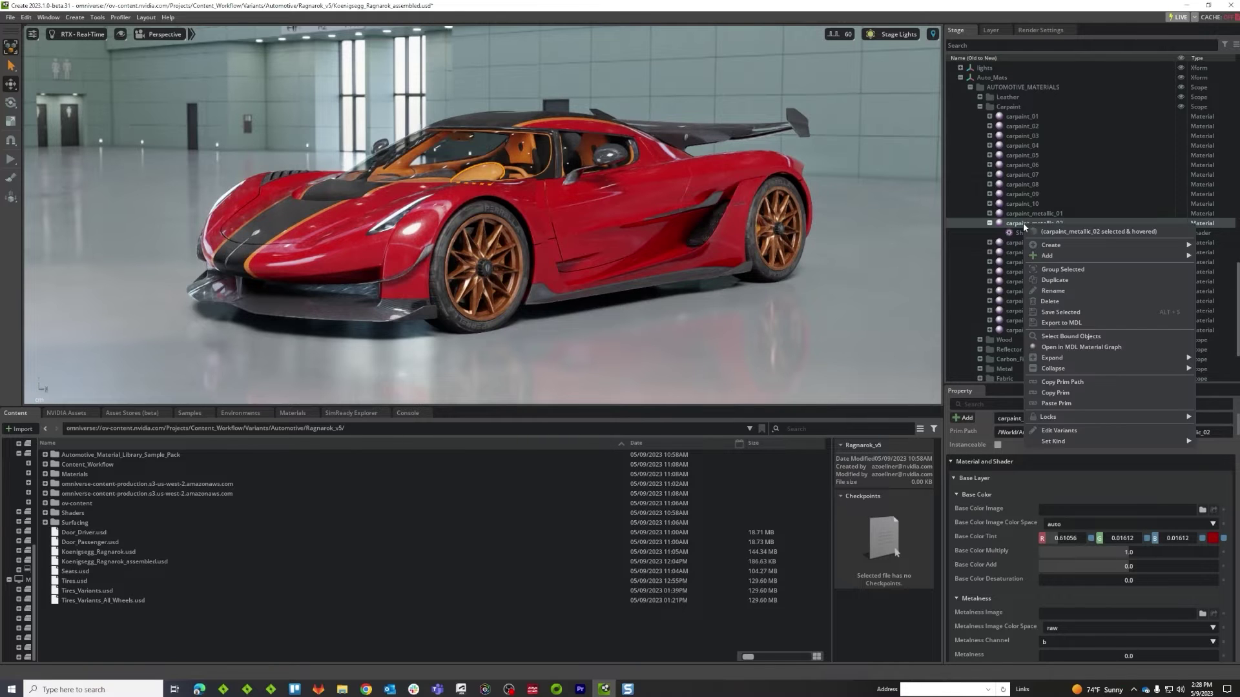
{"action": "left_click", "coordinate": [1051, 432]}
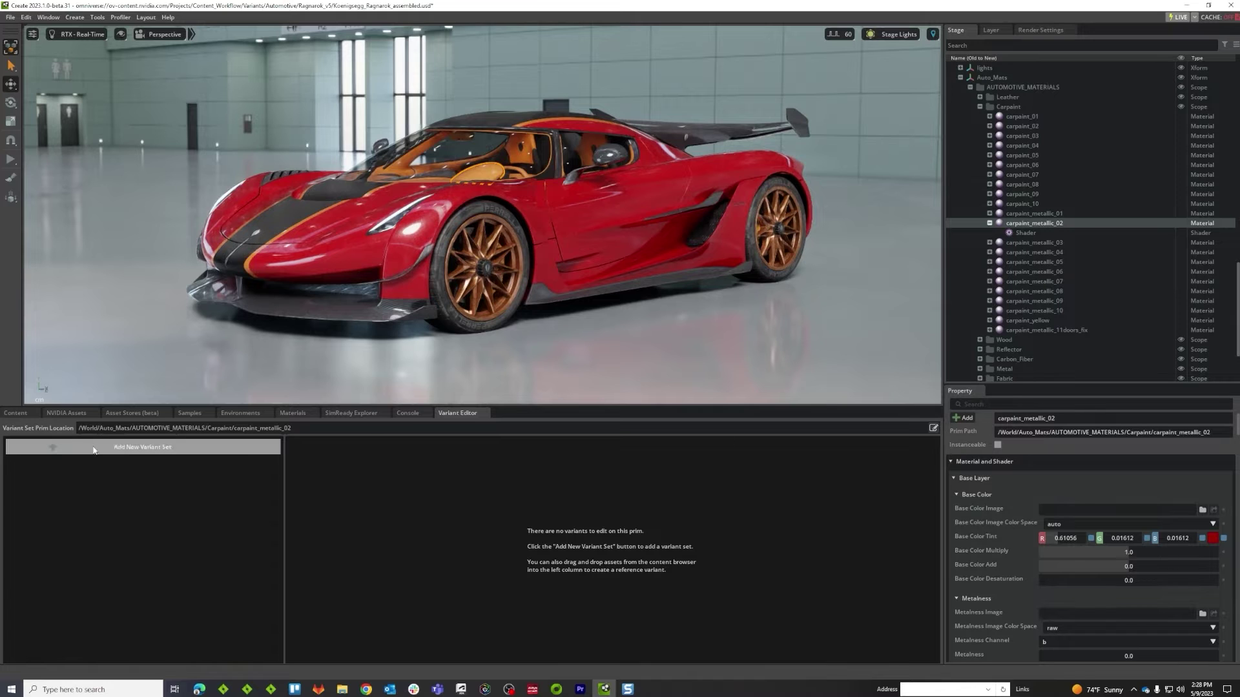
{"action": "left_click", "coordinate": [142, 447]}
{"action": "right_click", "coordinate": [50, 469]}
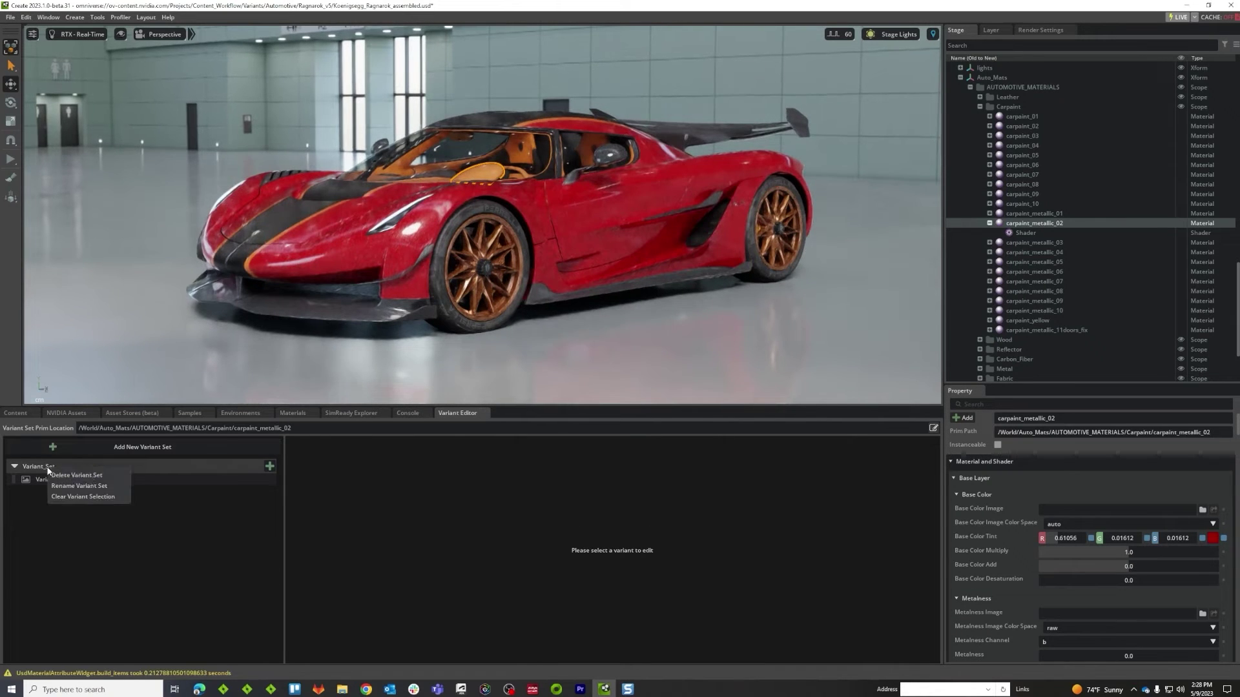
{"action": "left_click", "coordinate": [82, 490]}
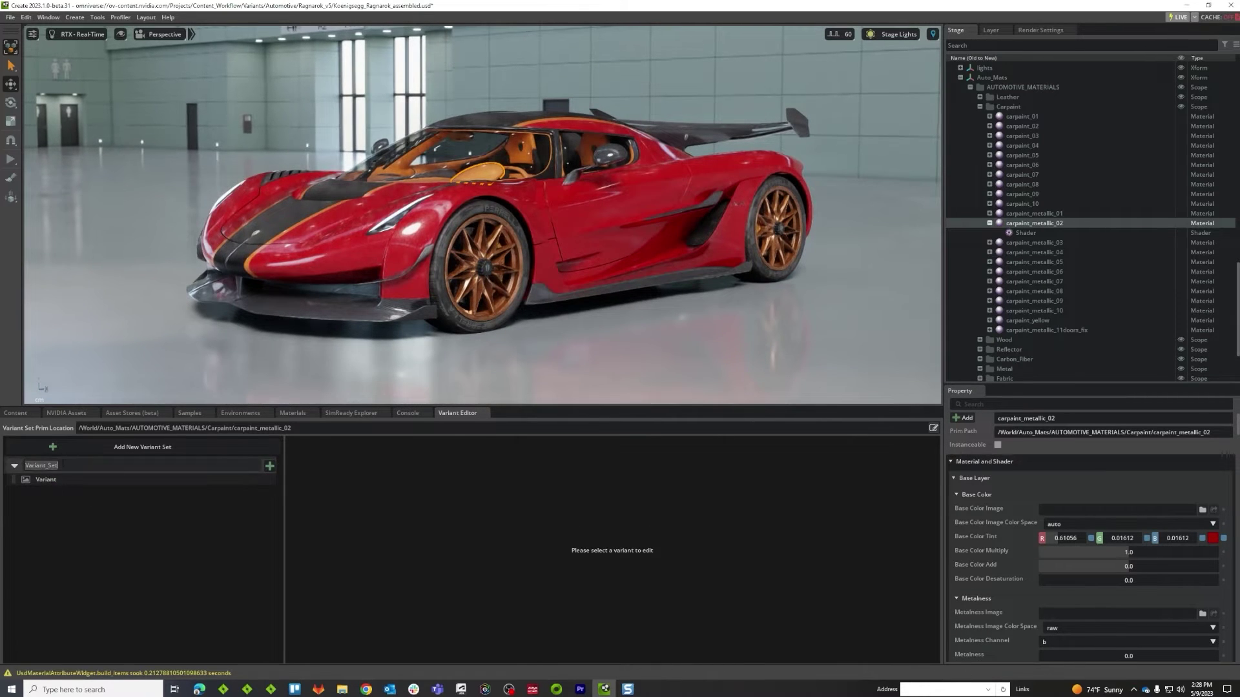
{"action": "type", "text": "Pa"}
{"action": "type", "text": "int_Color"}
{"action": "key", "text": "Return"}
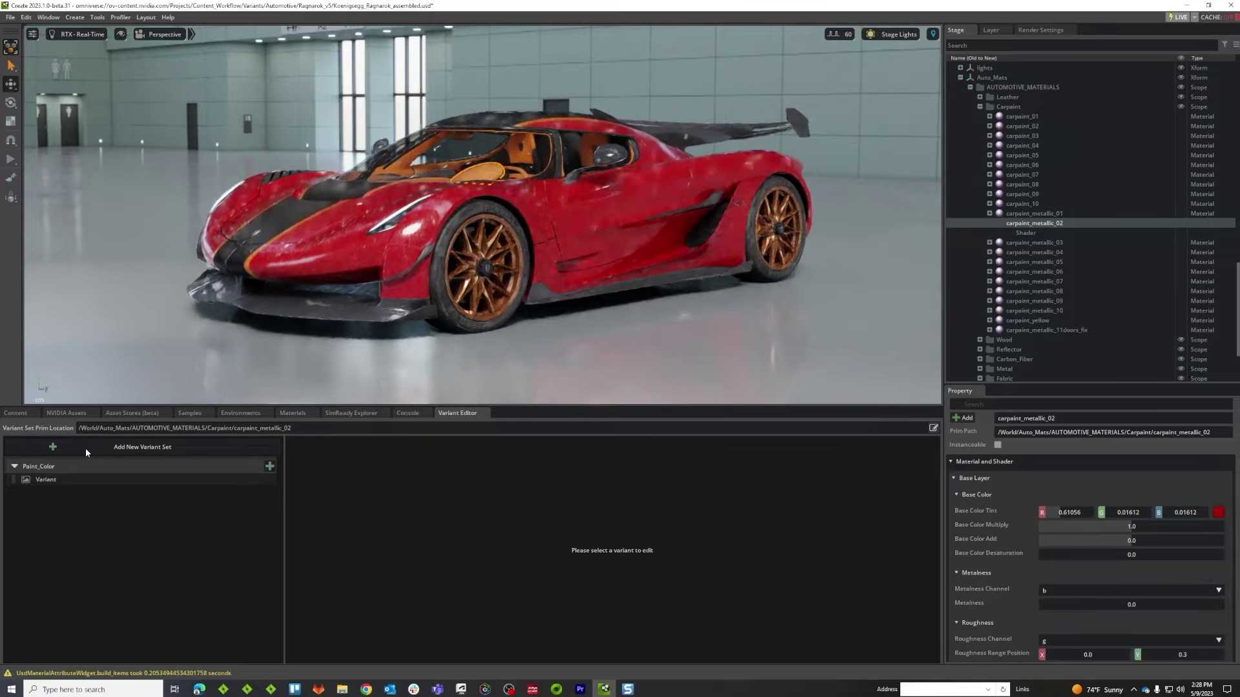
Rename the Paint_Color set's default variant to Red
{"action": "left_click", "coordinate": [55, 479]}
{"action": "right_click", "coordinate": [82, 485]}
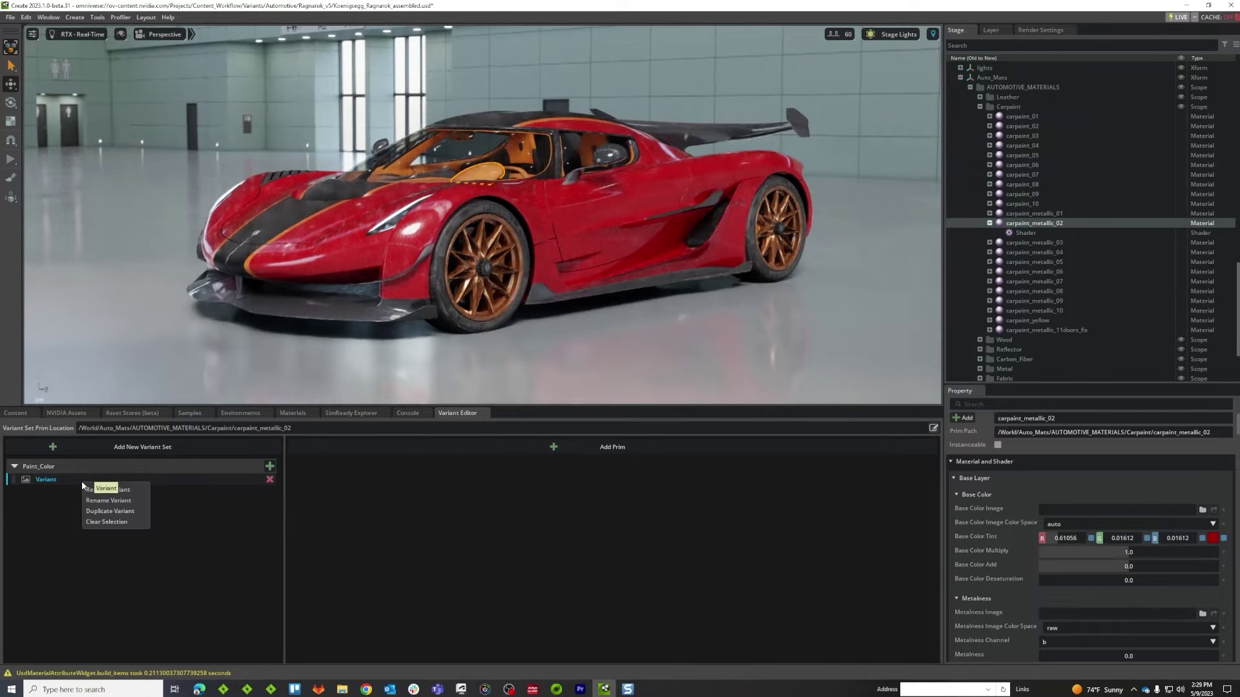
{"action": "left_click", "coordinate": [98, 501]}
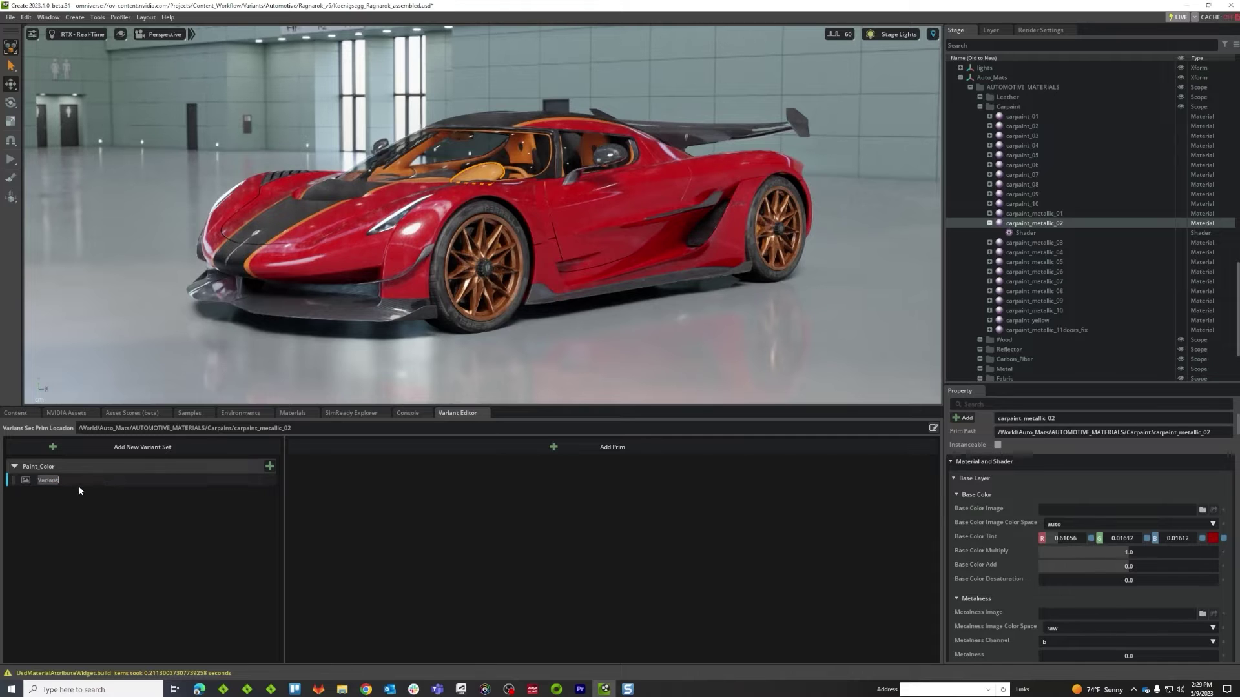
{"action": "type", "text": "Red"}
{"action": "key", "text": "Return"}
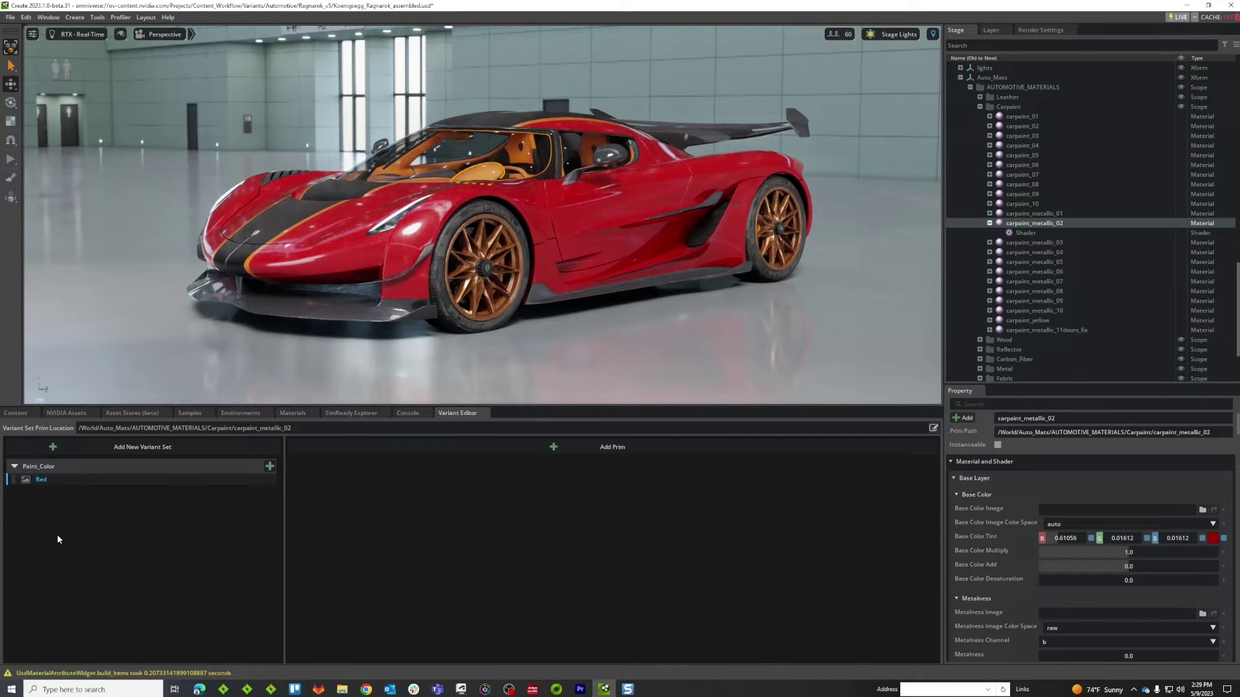
{"action": "left_click", "coordinate": [1028, 233]}
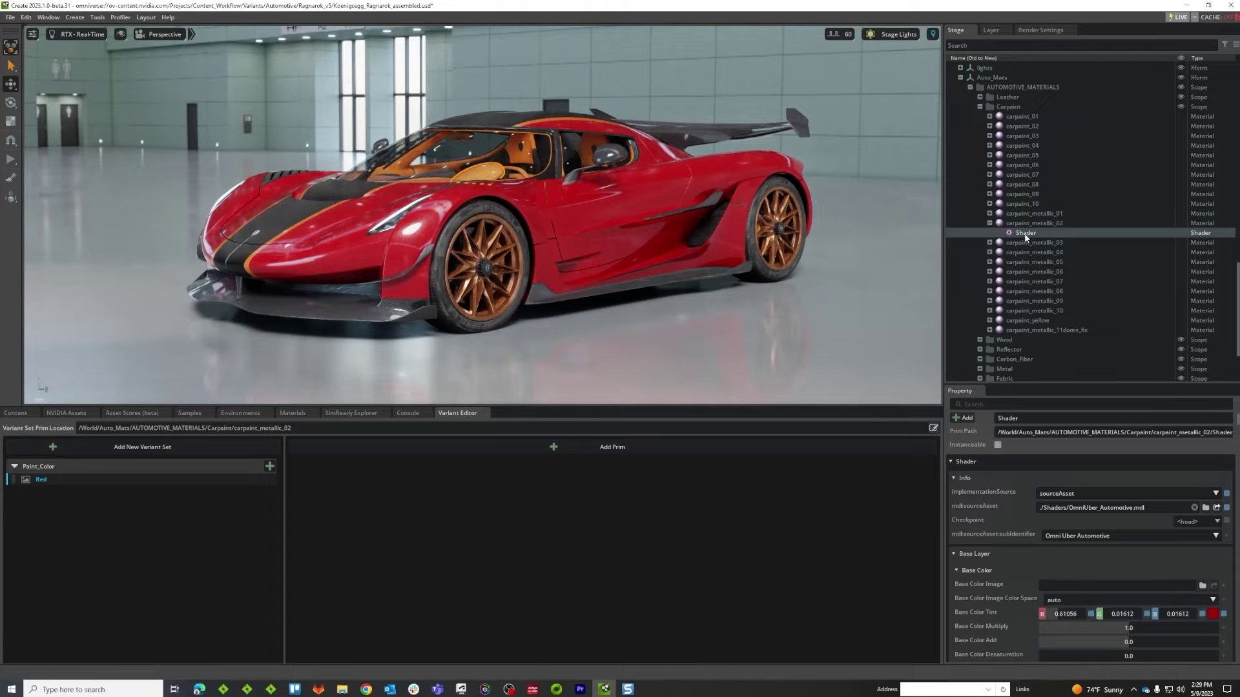
Add the Shader's Base Color Tint to the Red variant and remove the conflicting local opinion
{"action": "left_click_drag", "start_coordinate": [1025, 236], "coordinate": [383, 494]}
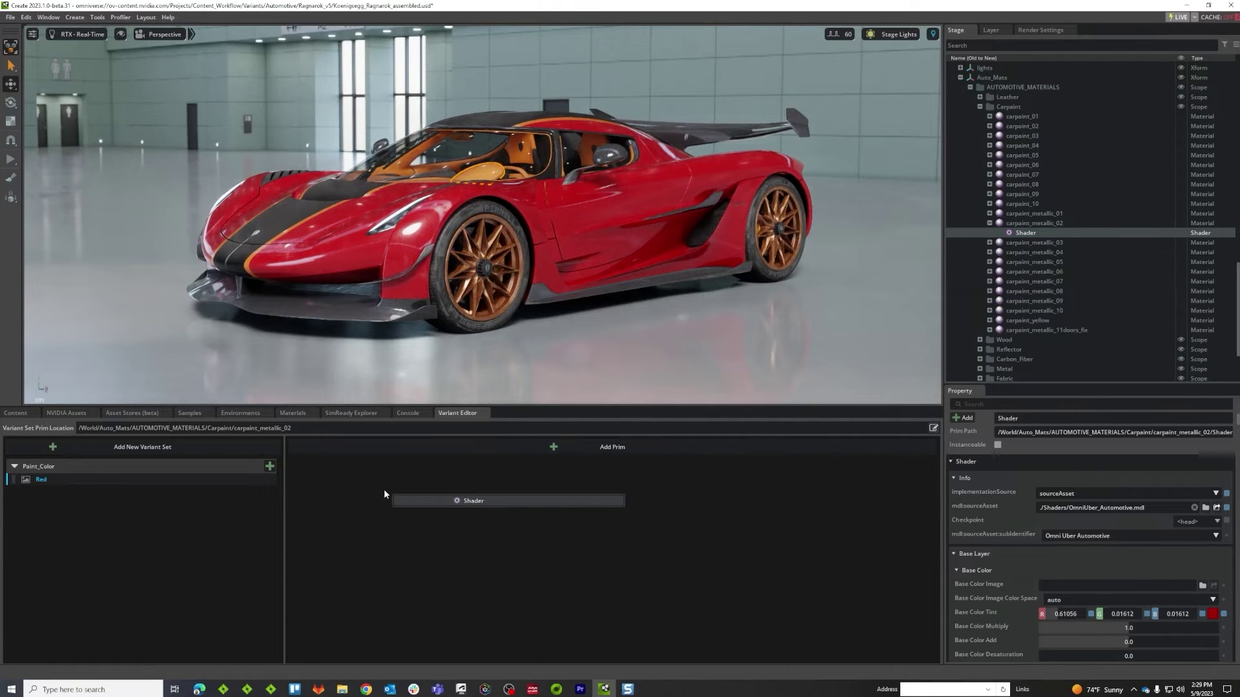
{"action": "left_click", "coordinate": [299, 468]}
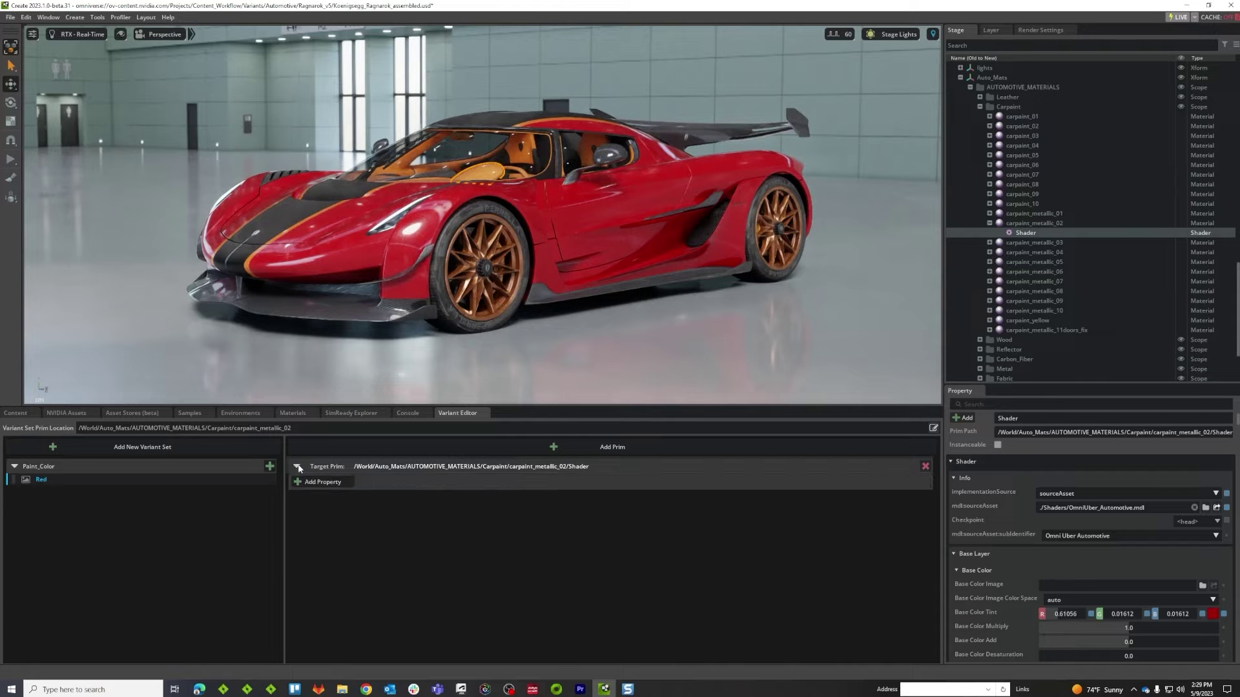
{"action": "left_click", "coordinate": [321, 483]}
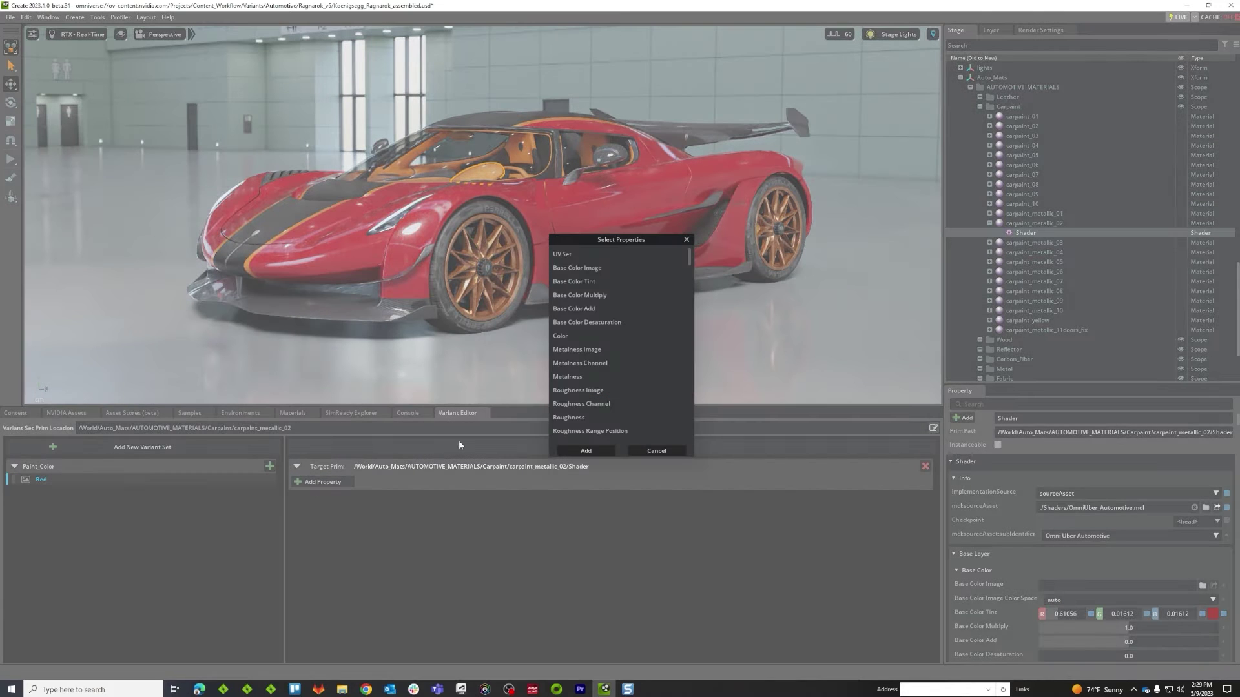
{"action": "left_click", "coordinate": [571, 281]}
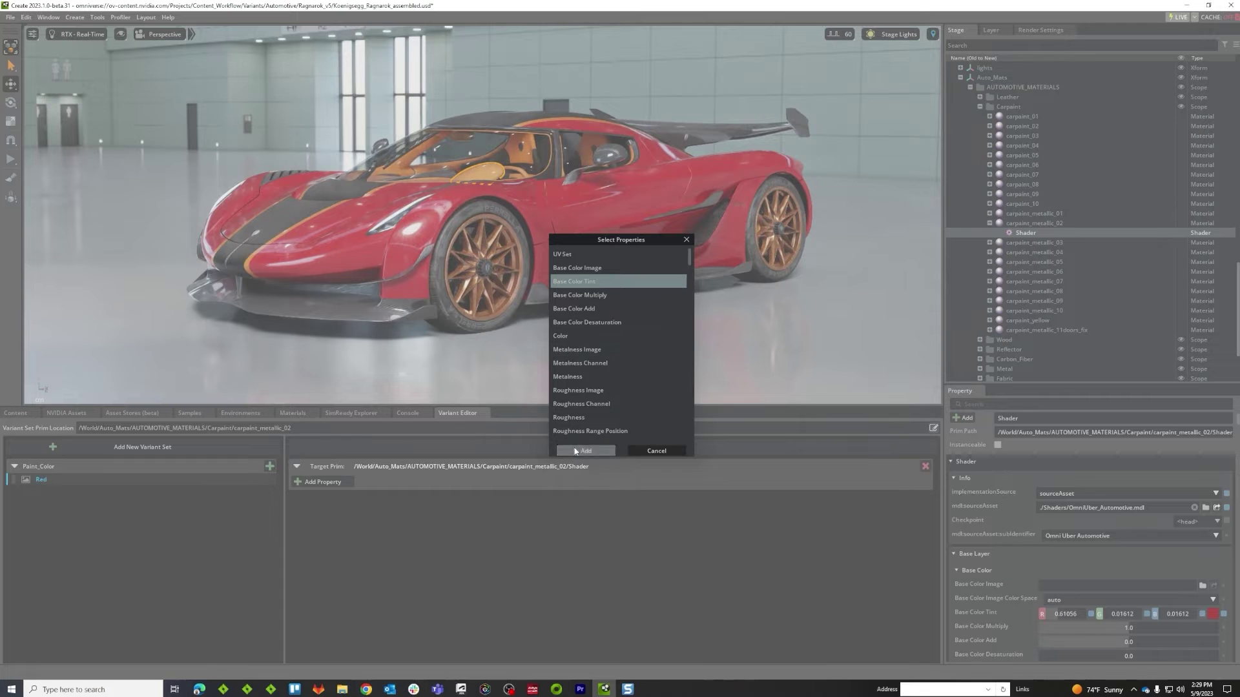
{"action": "left_click", "coordinate": [576, 451]}
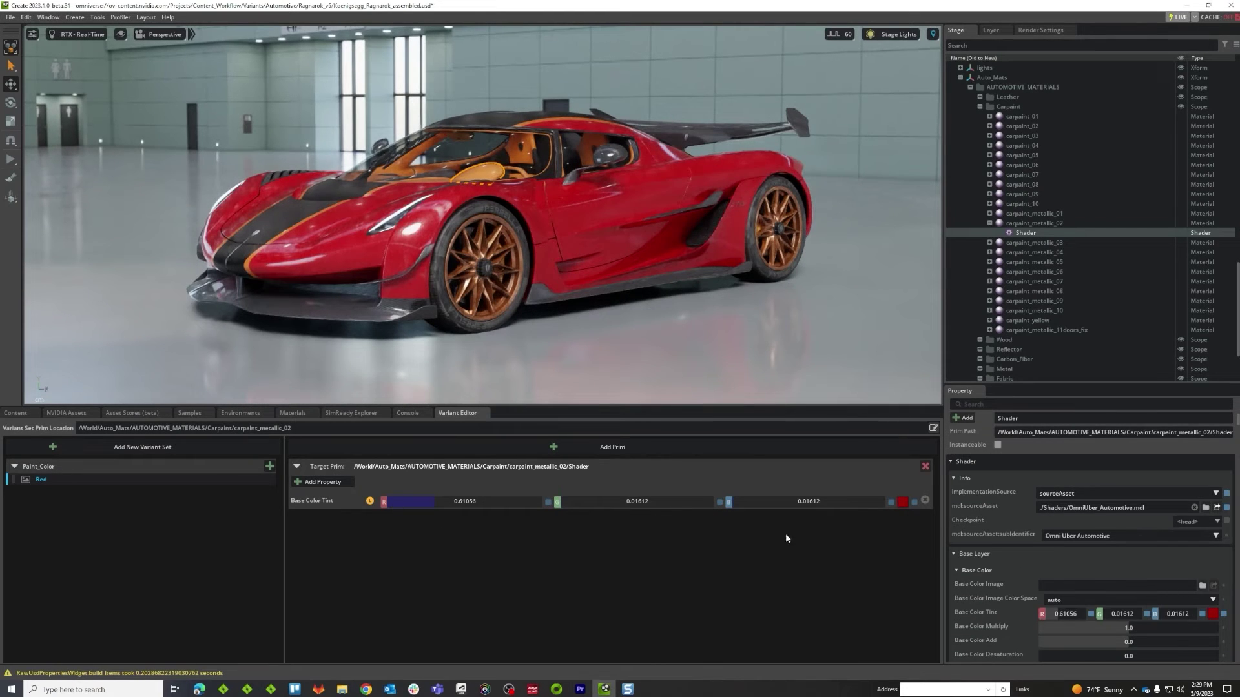
{"action": "left_click", "coordinate": [370, 502]}
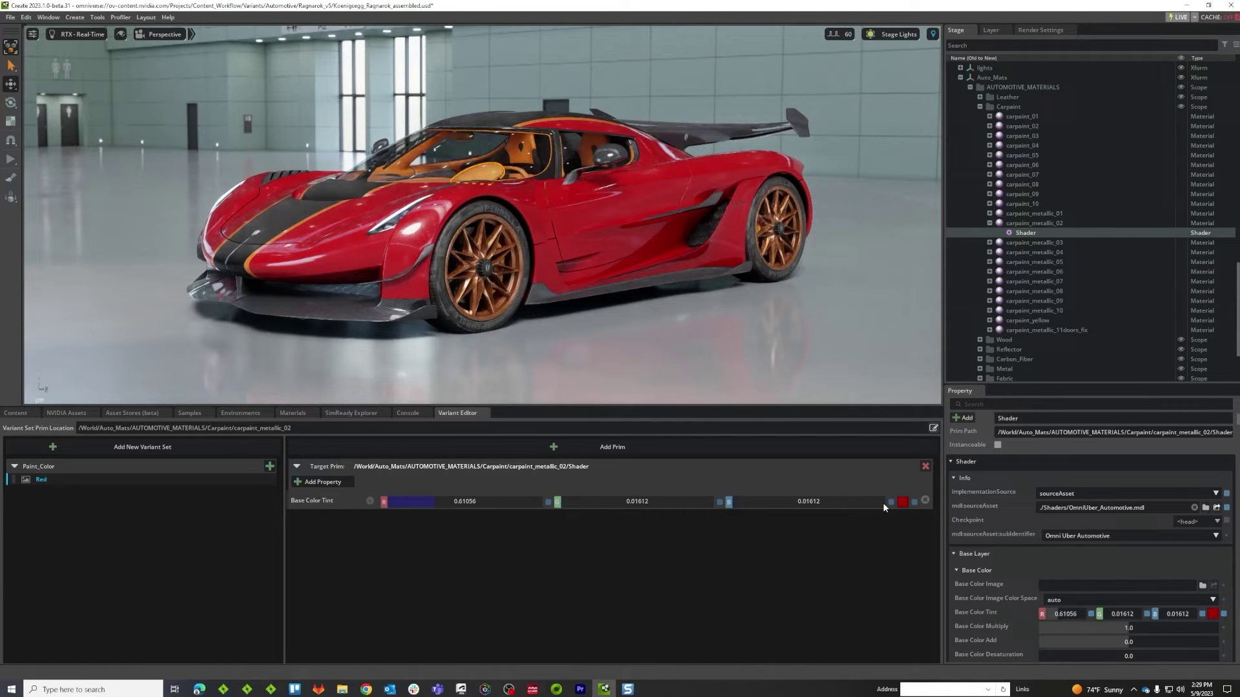
{"action": "right_click", "coordinate": [65, 478]}
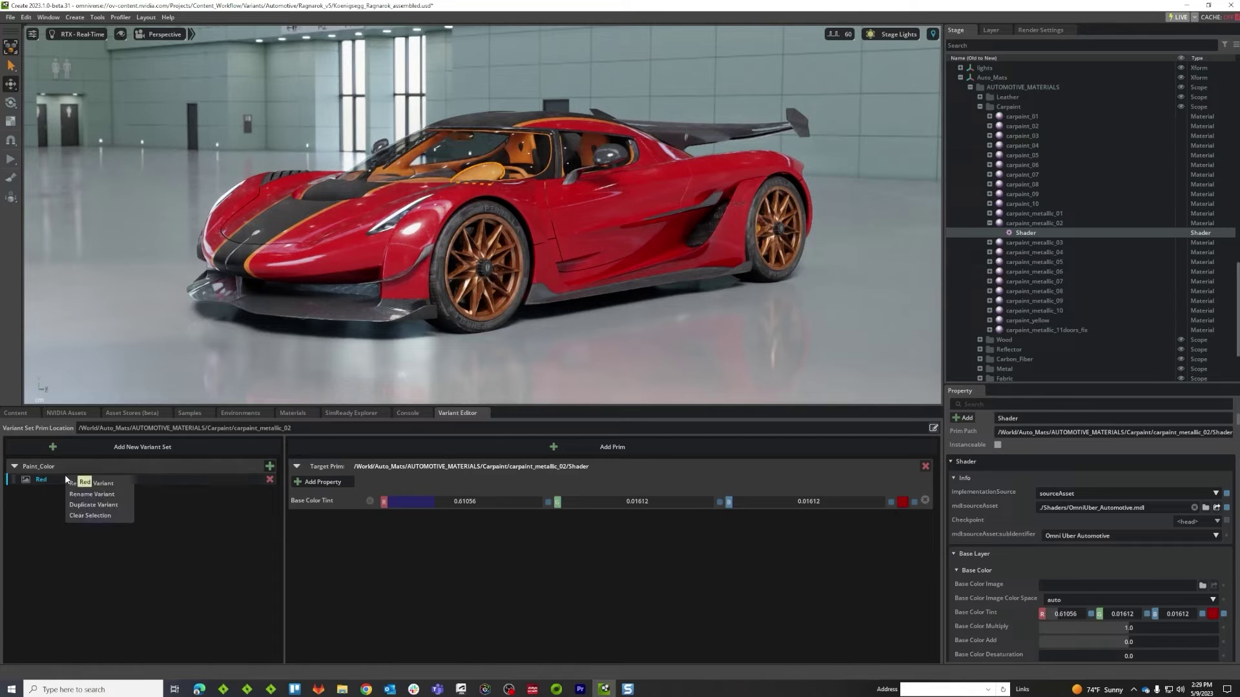
Duplicate Red as Red_1 and set its Base Color Tint to a mid grey
{"action": "left_click", "coordinate": [95, 504]}
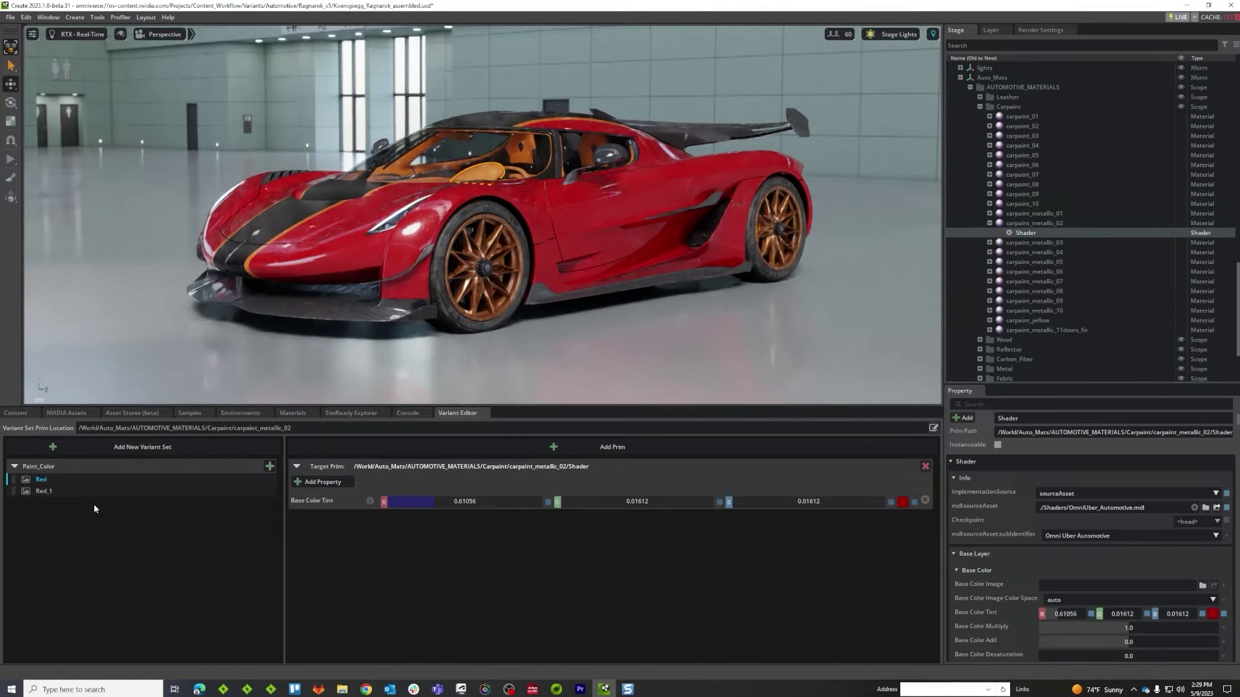
{"action": "left_click", "coordinate": [54, 490]}
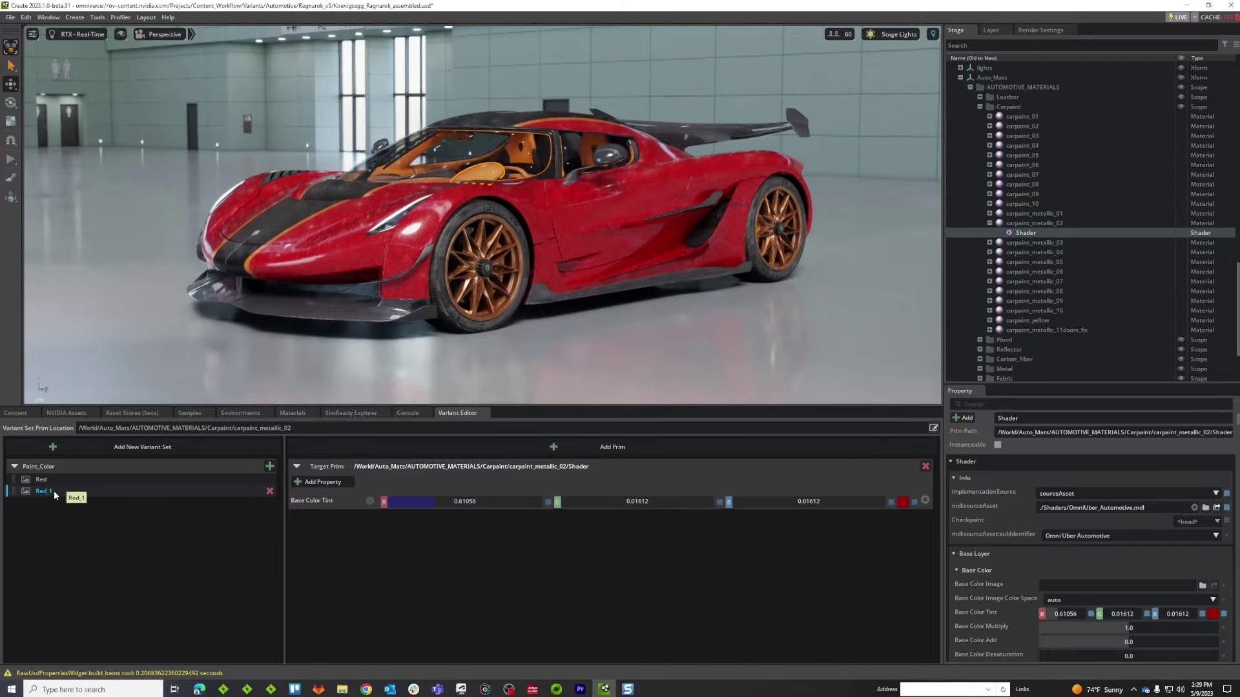
{"action": "left_click", "coordinate": [900, 502]}
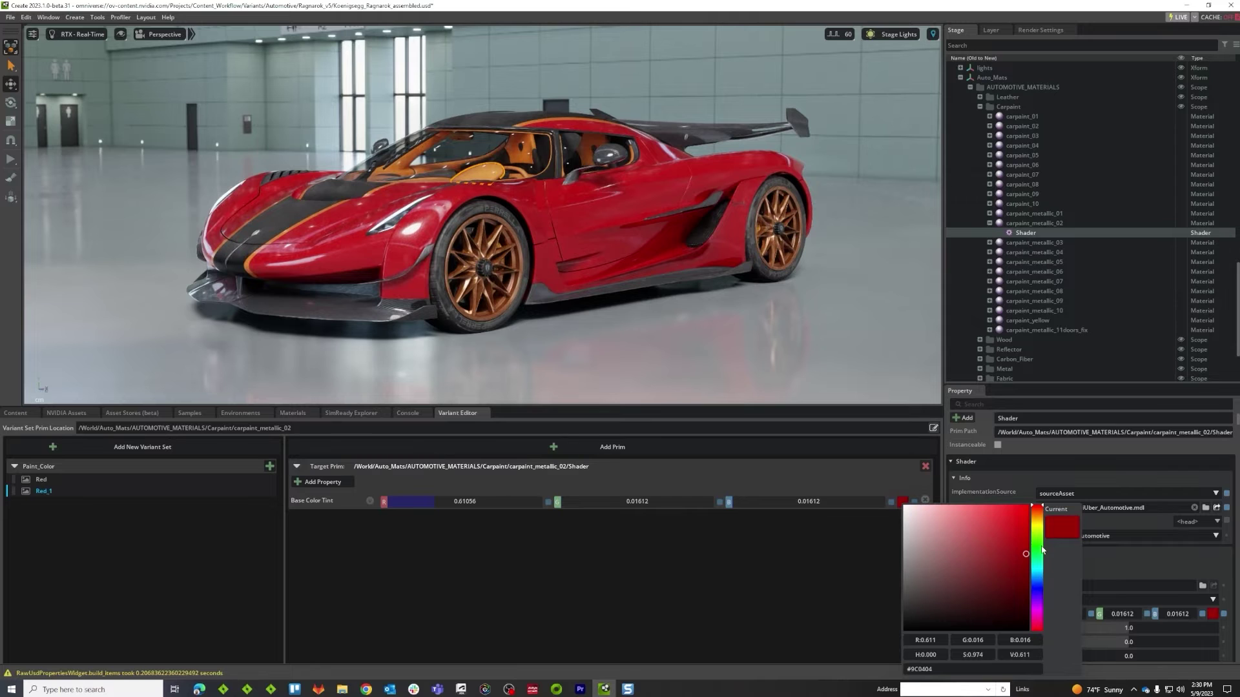
{"action": "left_click_drag", "start_coordinate": [960, 522], "coordinate": [939, 520]}
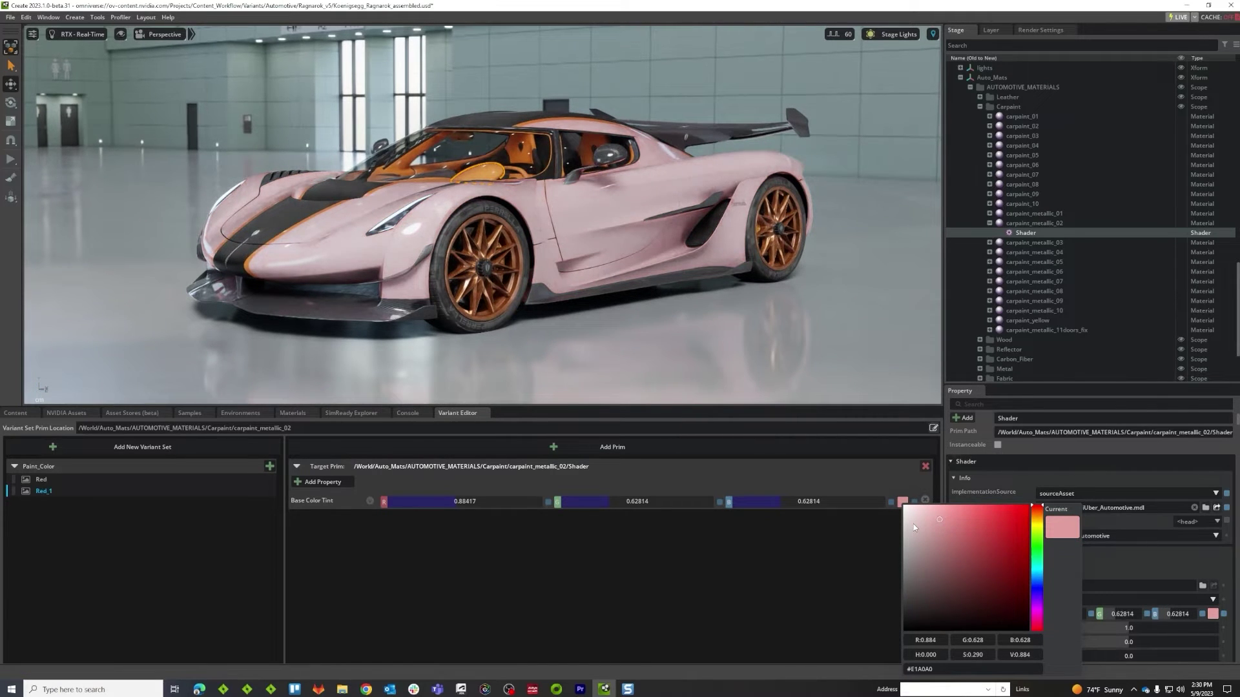
{"action": "mouse_move", "coordinate": [913, 524]}
{"action": "left_mouse_down"}
{"action": "mouse_move", "coordinate": [904, 529]}
{"action": "mouse_move", "coordinate": [904, 507]}
{"action": "left_mouse_up"}
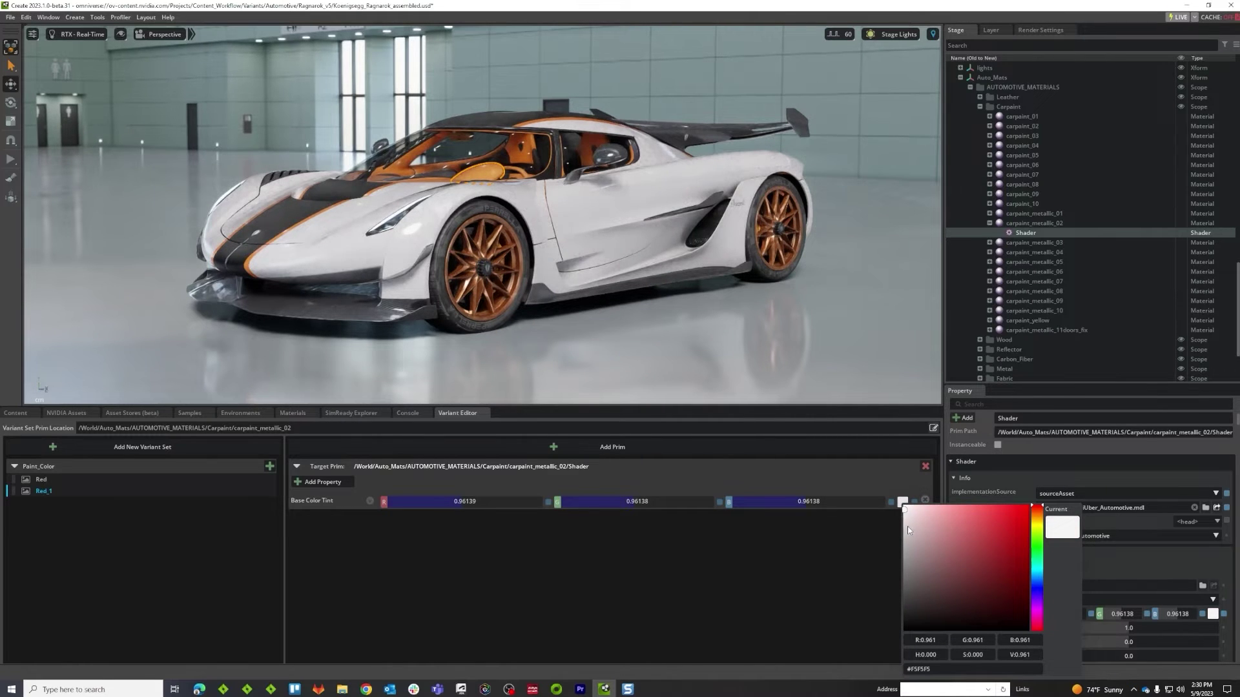
{"action": "left_click_drag", "start_coordinate": [908, 529], "coordinate": [904, 631]}
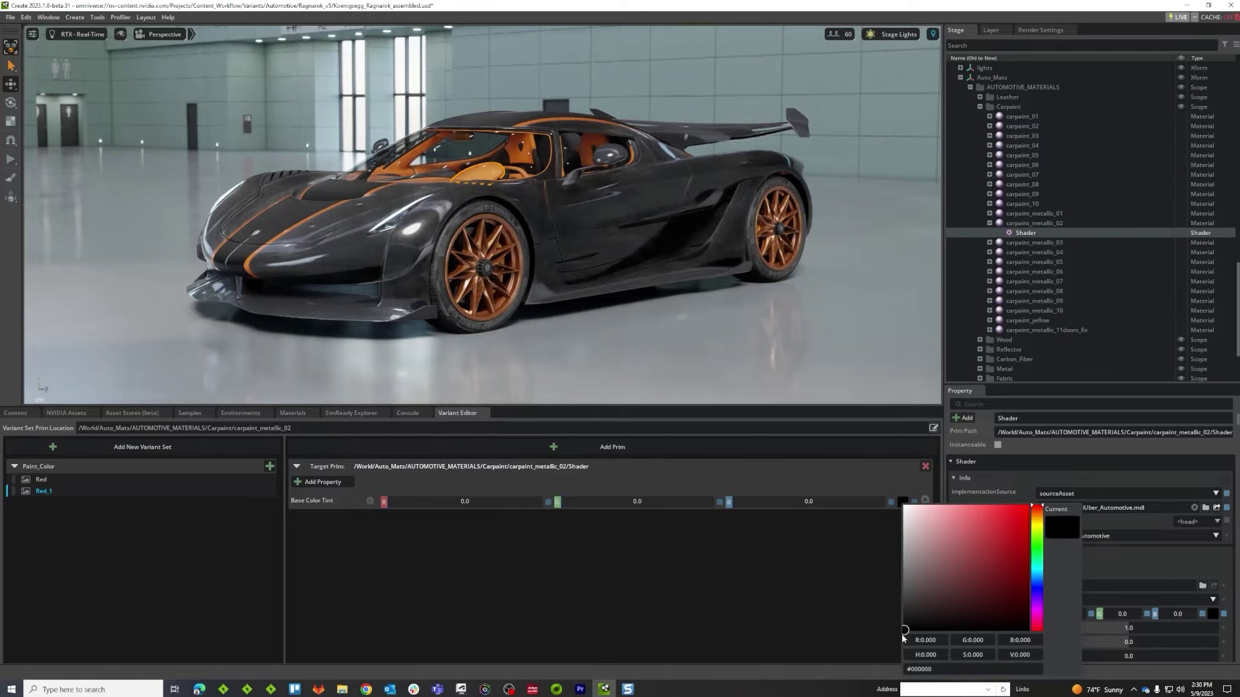
{"action": "left_click_drag", "start_coordinate": [904, 634], "coordinate": [894, 629]}
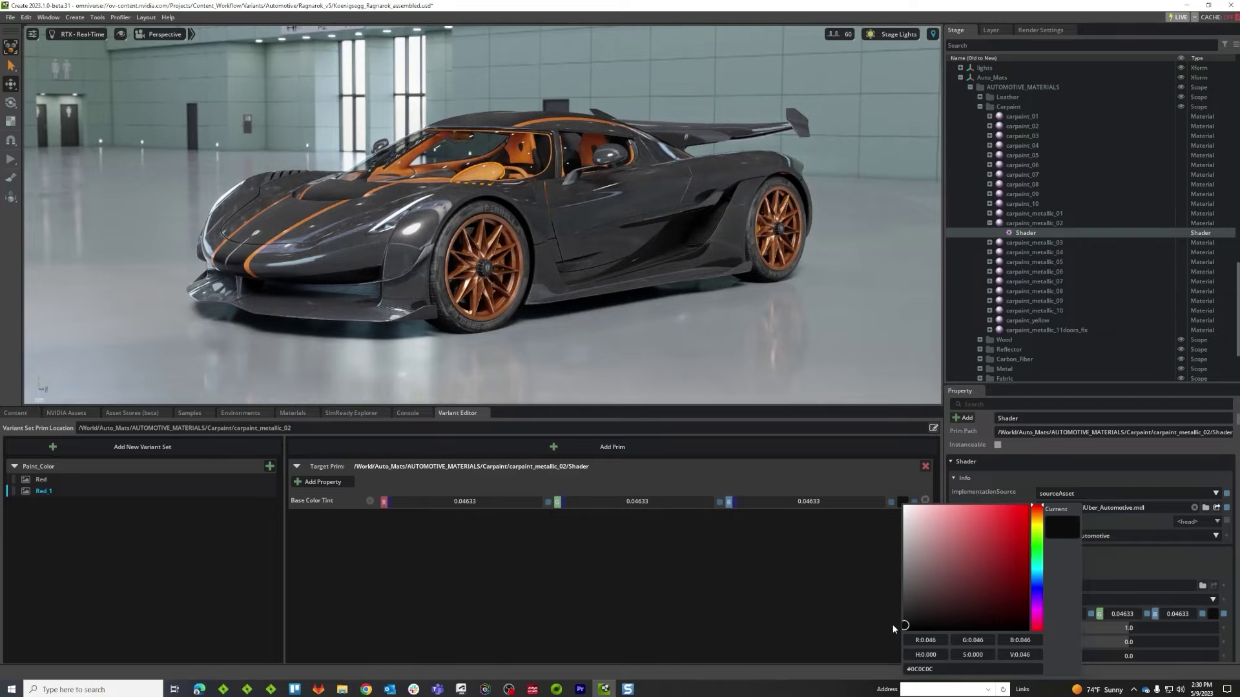
{"action": "left_click_drag", "start_coordinate": [893, 629], "coordinate": [894, 633]}
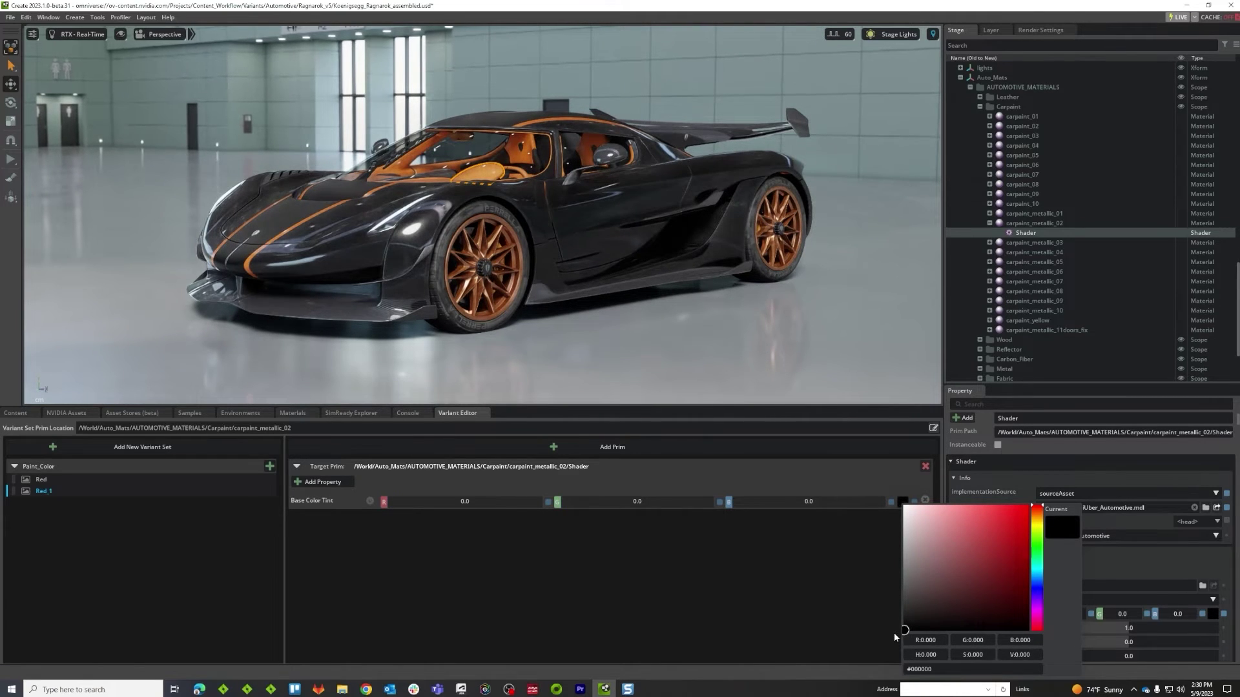
{"action": "left_click_drag", "start_coordinate": [894, 631], "coordinate": [892, 600]}
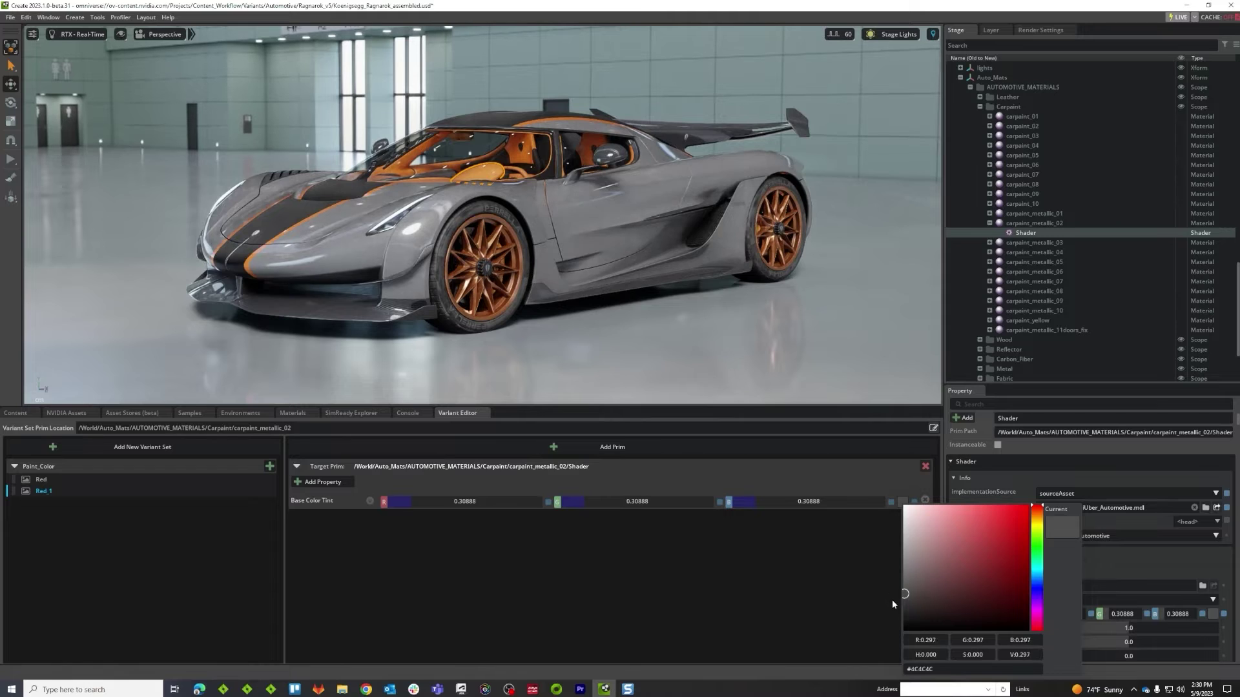
{"action": "left_click", "coordinate": [822, 613]}
Rename the Red_1 variant to Light_Grey
{"action": "right_click", "coordinate": [43, 491]}
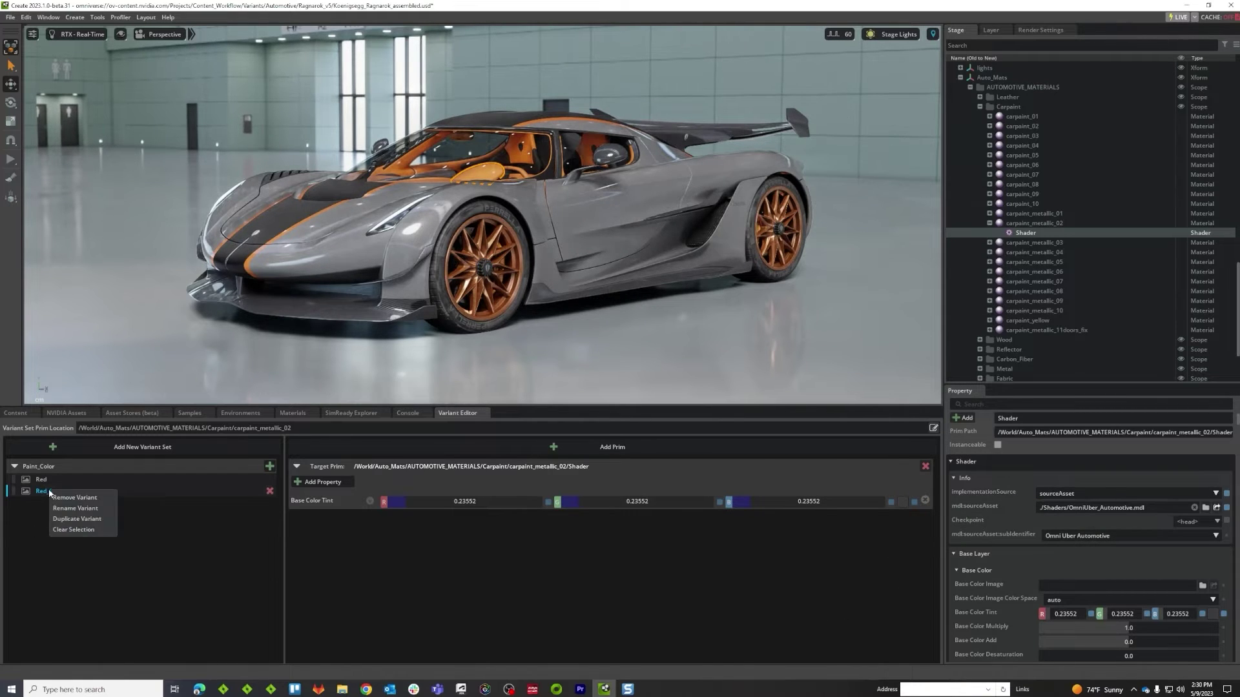
{"action": "left_click", "coordinate": [73, 512]}
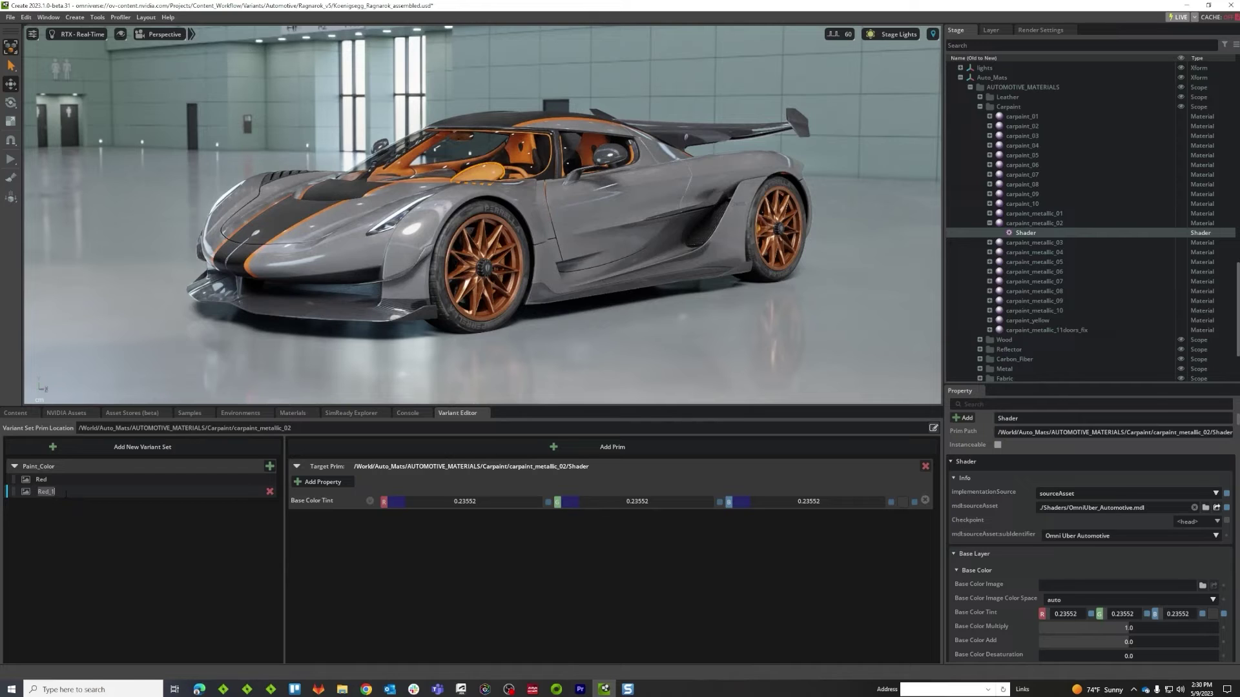
{"action": "type", "text": "Light"}
{"action": "type", "text": "_Grey"}
{"action": "key", "text": "Return"}
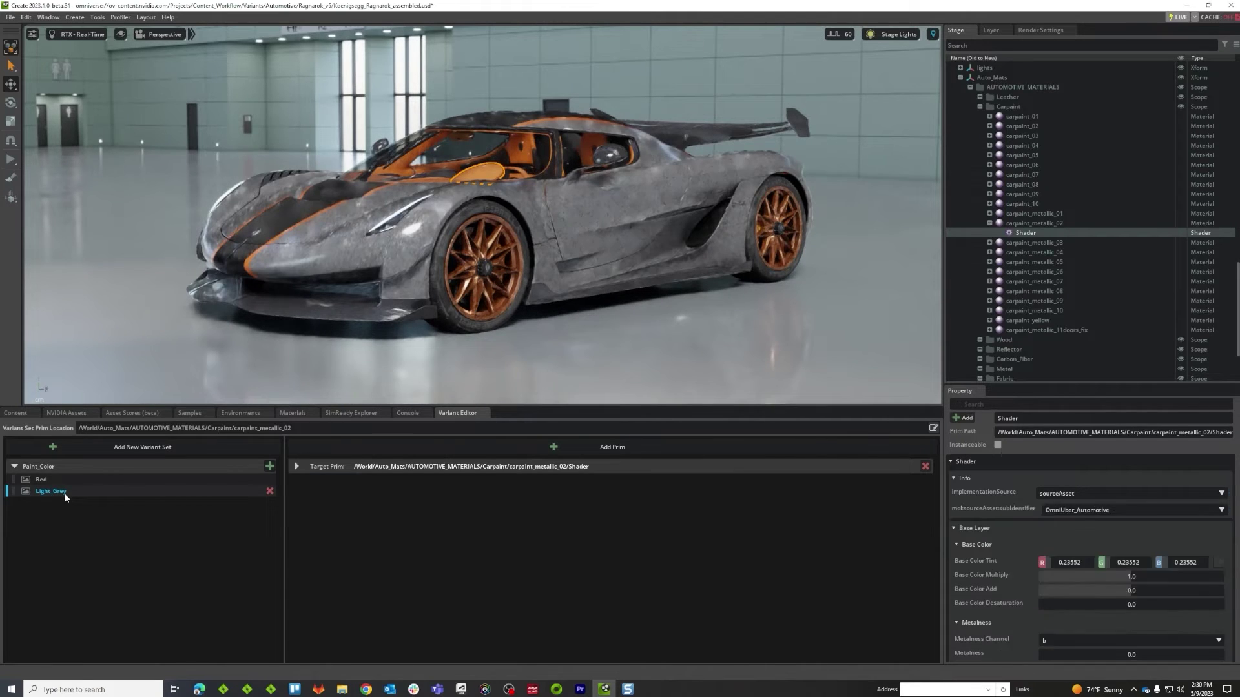
Duplicate Light_Grey into a new Light_Grey_1 variant and make it active
{"action": "right_click", "coordinate": [64, 496]}
{"action": "left_click", "coordinate": [112, 529]}
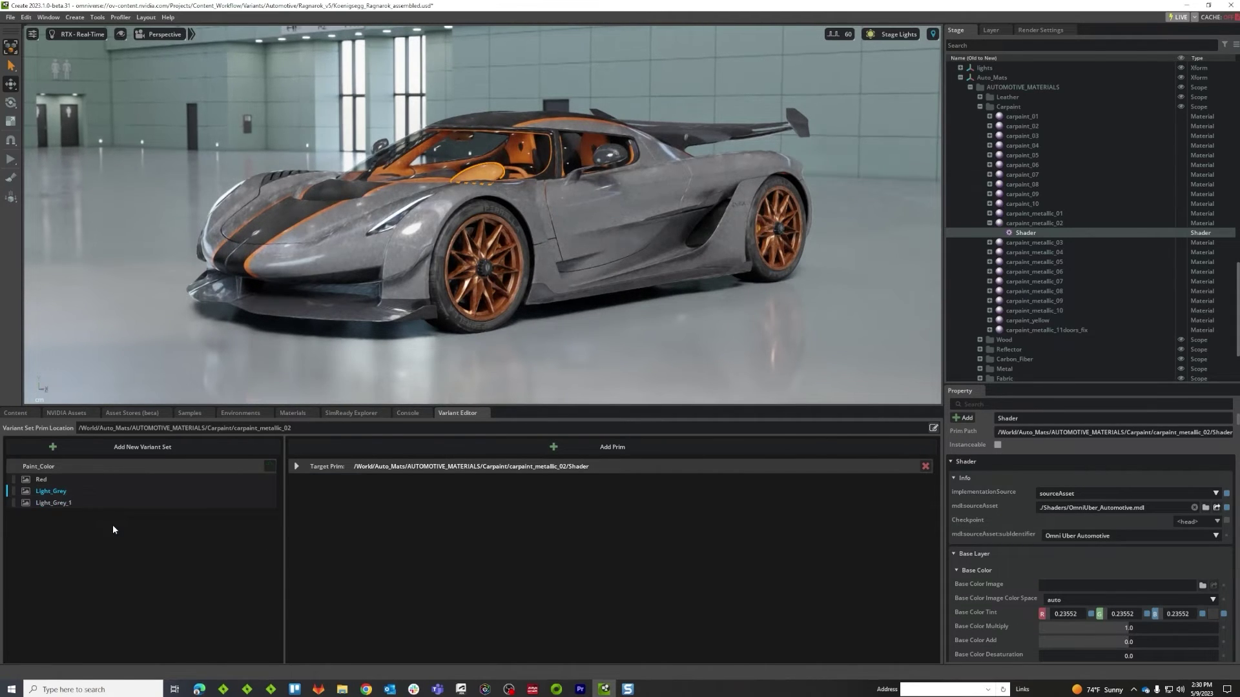
{"action": "left_click", "coordinate": [67, 504]}
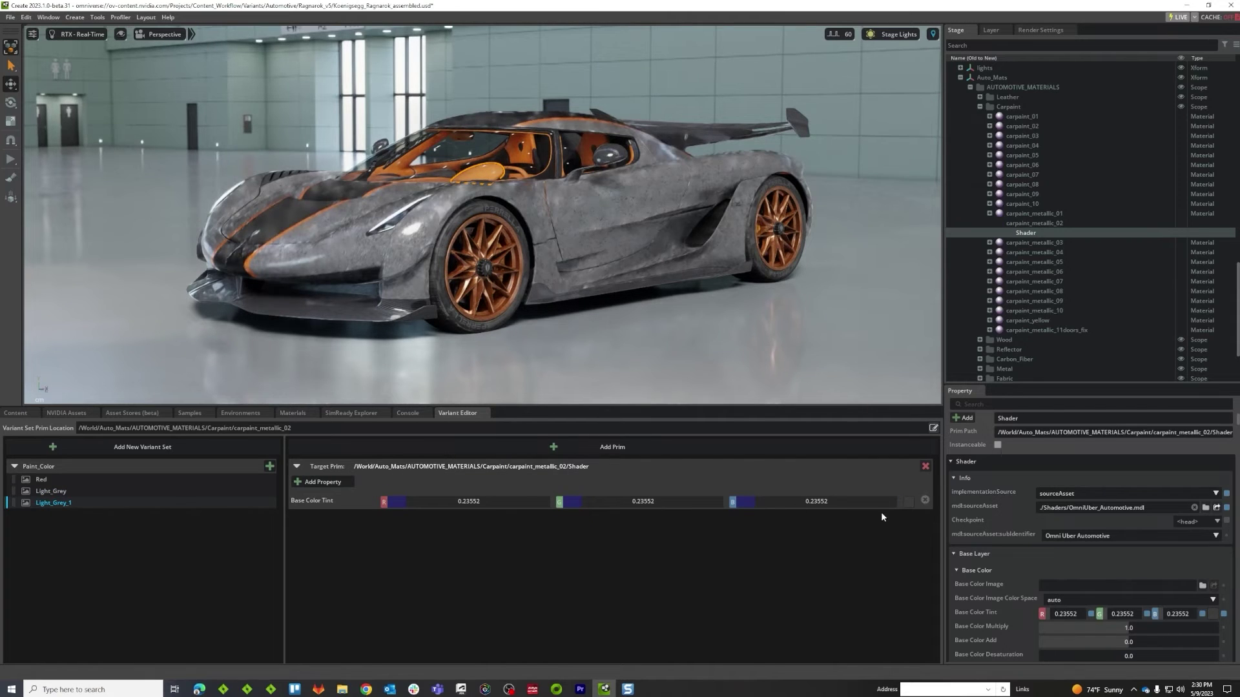
{"action": "left_click", "coordinate": [902, 504]}
Adjust Light_Grey_1's Base Color Tint from orange to teal (0.0, 0.48151, 0.65637)
{"action": "left_click", "coordinate": [1040, 545]}
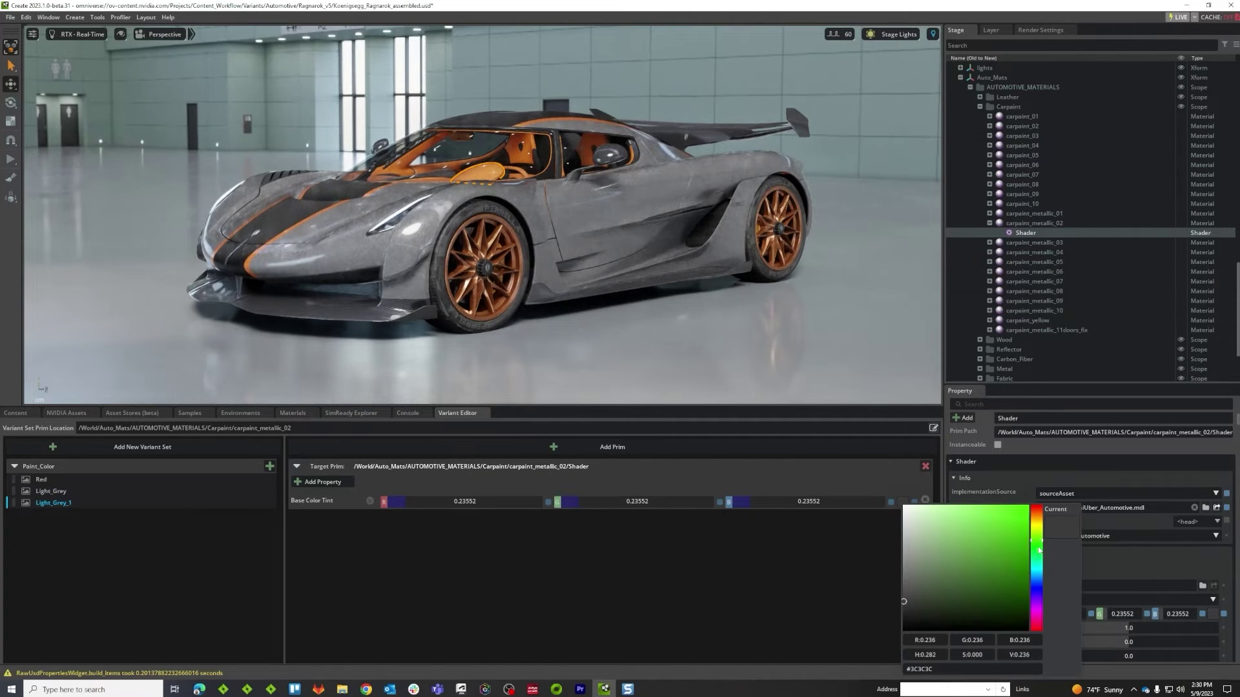
{"action": "left_click_drag", "start_coordinate": [1011, 566], "coordinate": [1023, 526]}
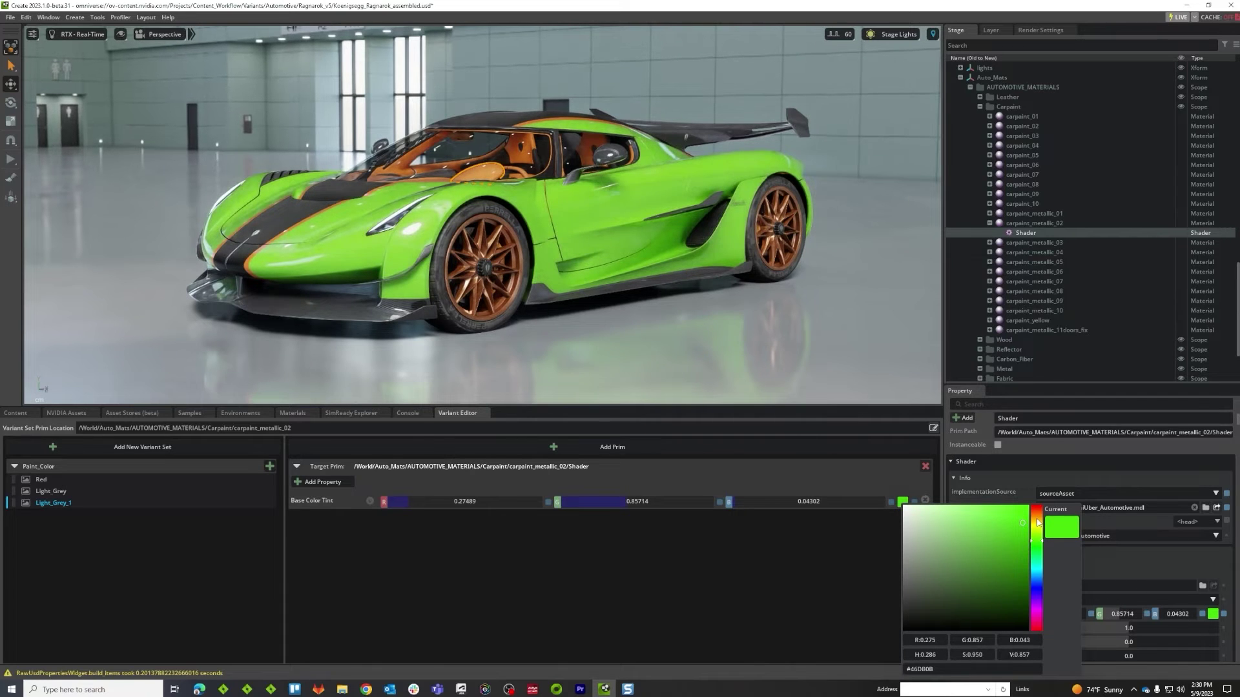
{"action": "left_click", "coordinate": [1040, 522]}
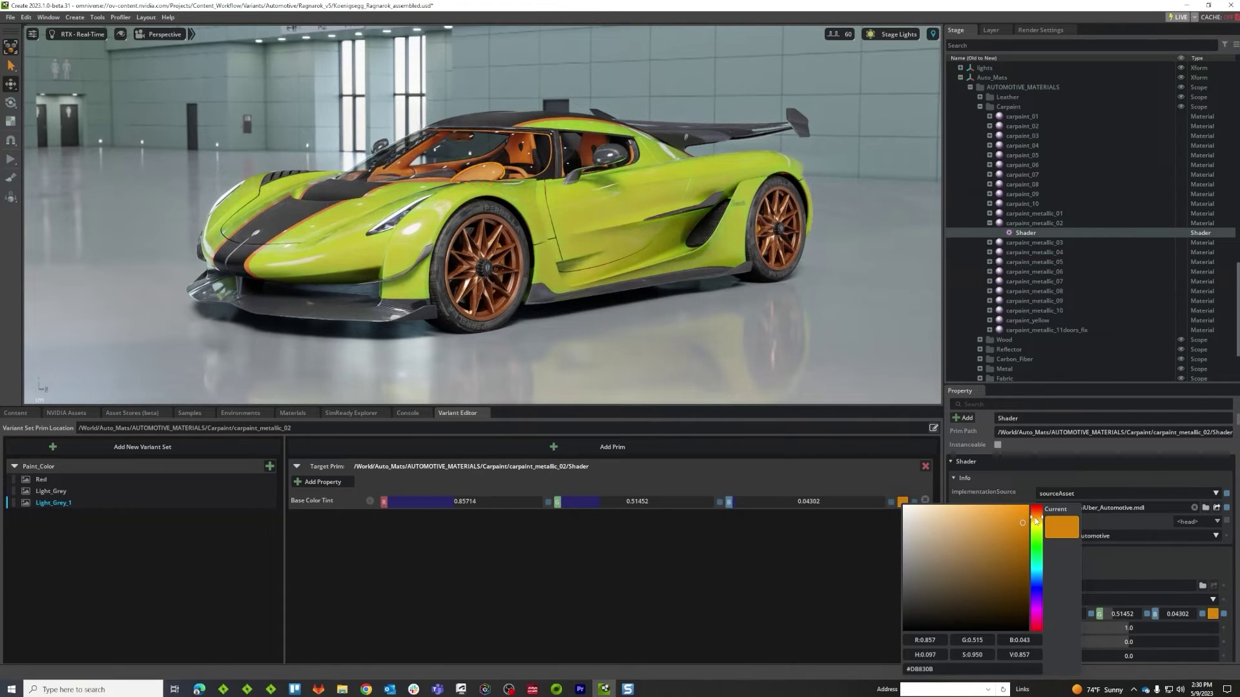
{"action": "left_click_drag", "start_coordinate": [1028, 516], "coordinate": [1029, 513]}
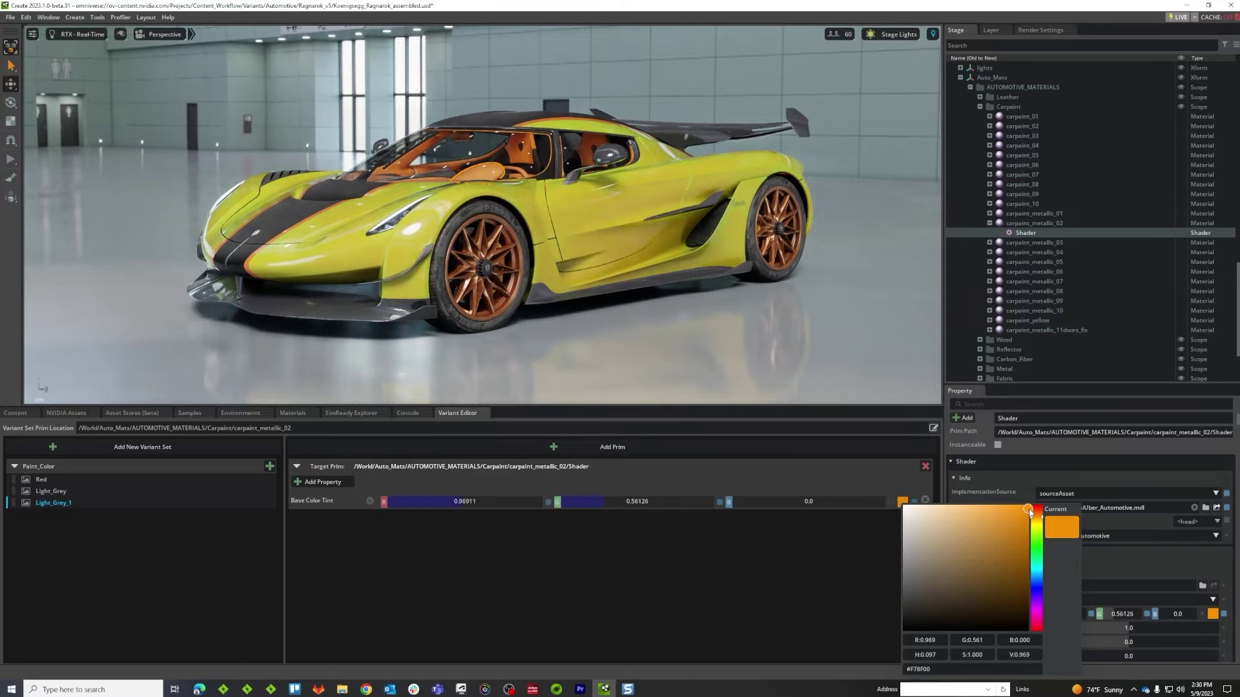
{"action": "left_click", "coordinate": [1020, 537]}
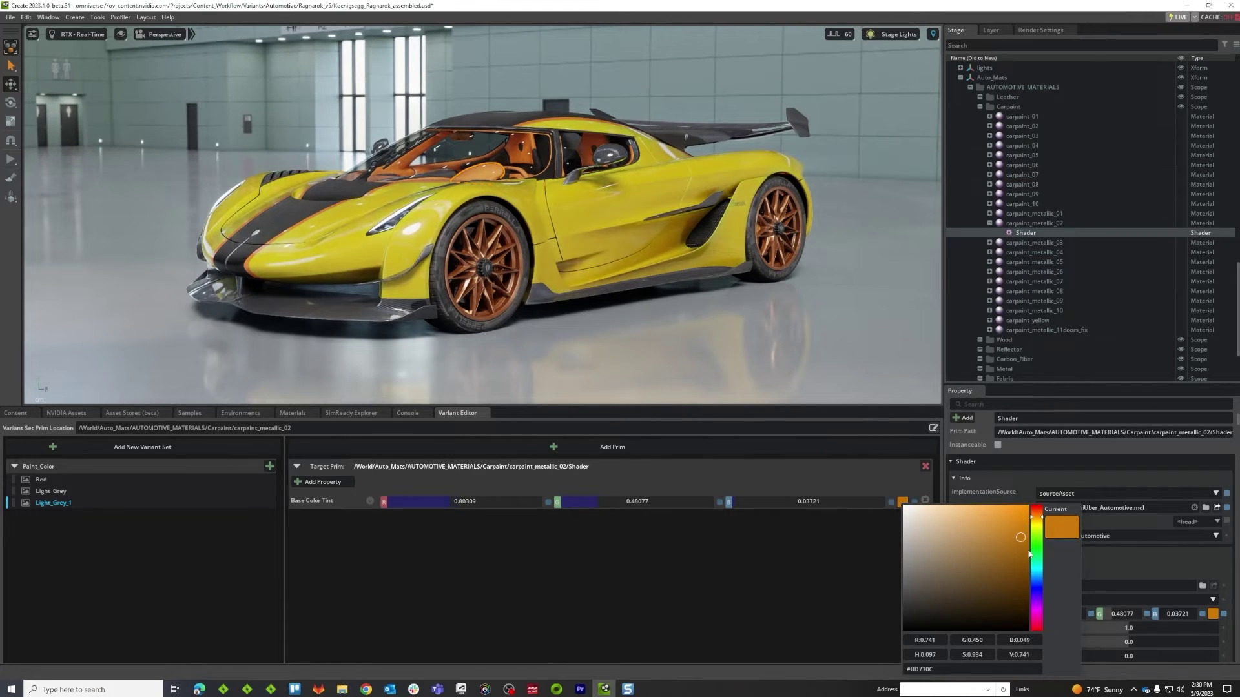
{"action": "left_click_drag", "start_coordinate": [1029, 553], "coordinate": [1035, 583]}
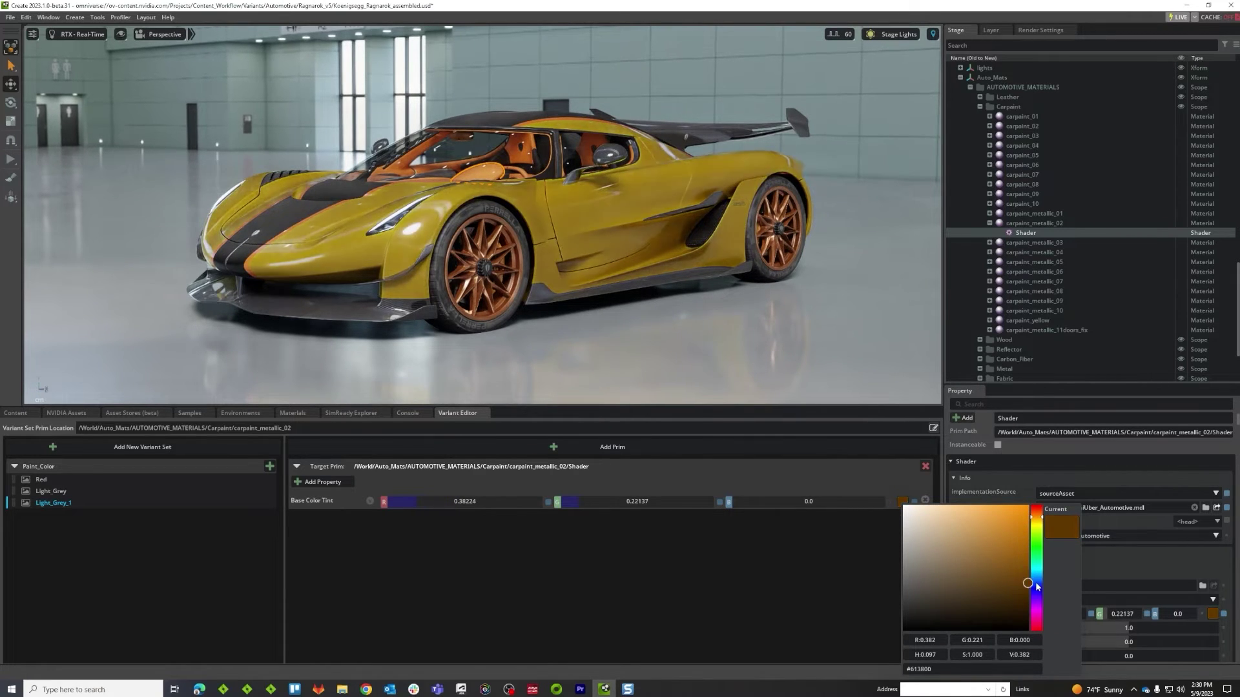
{"action": "left_click", "coordinate": [1041, 515]}
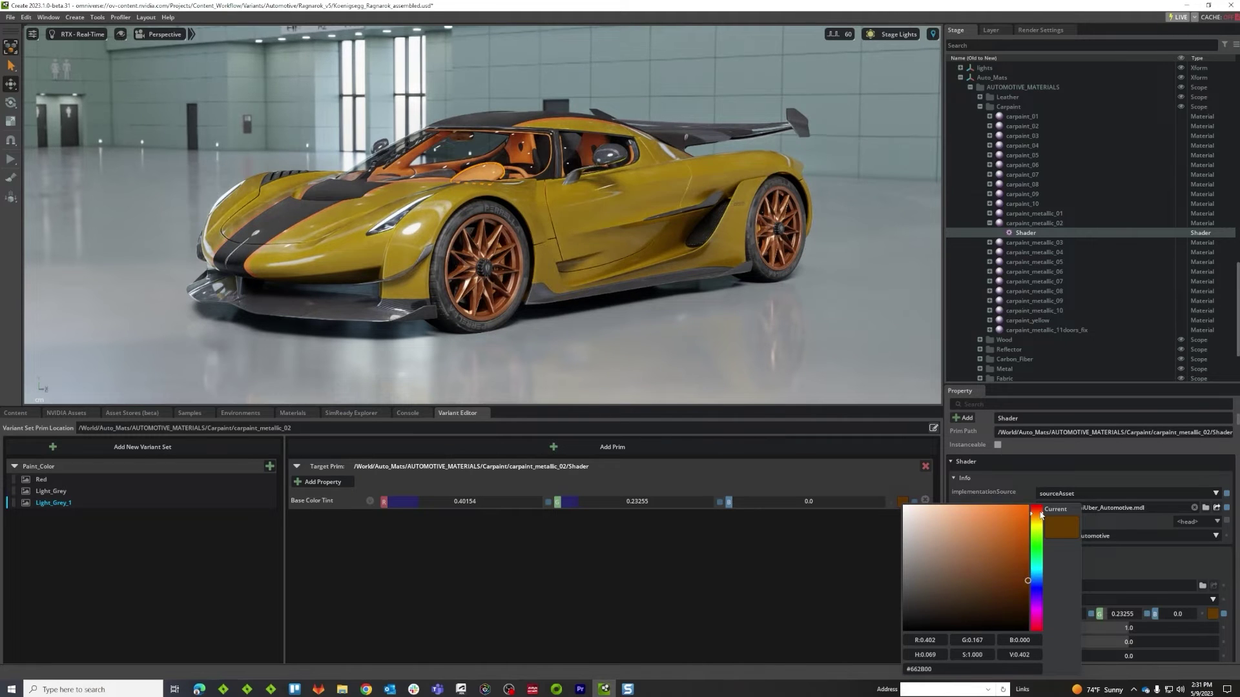
{"action": "mouse_move", "coordinate": [1041, 514]}
{"action": "left_mouse_down"}
{"action": "mouse_move", "coordinate": [1030, 521]}
{"action": "mouse_move", "coordinate": [1043, 582]}
{"action": "left_mouse_up"}
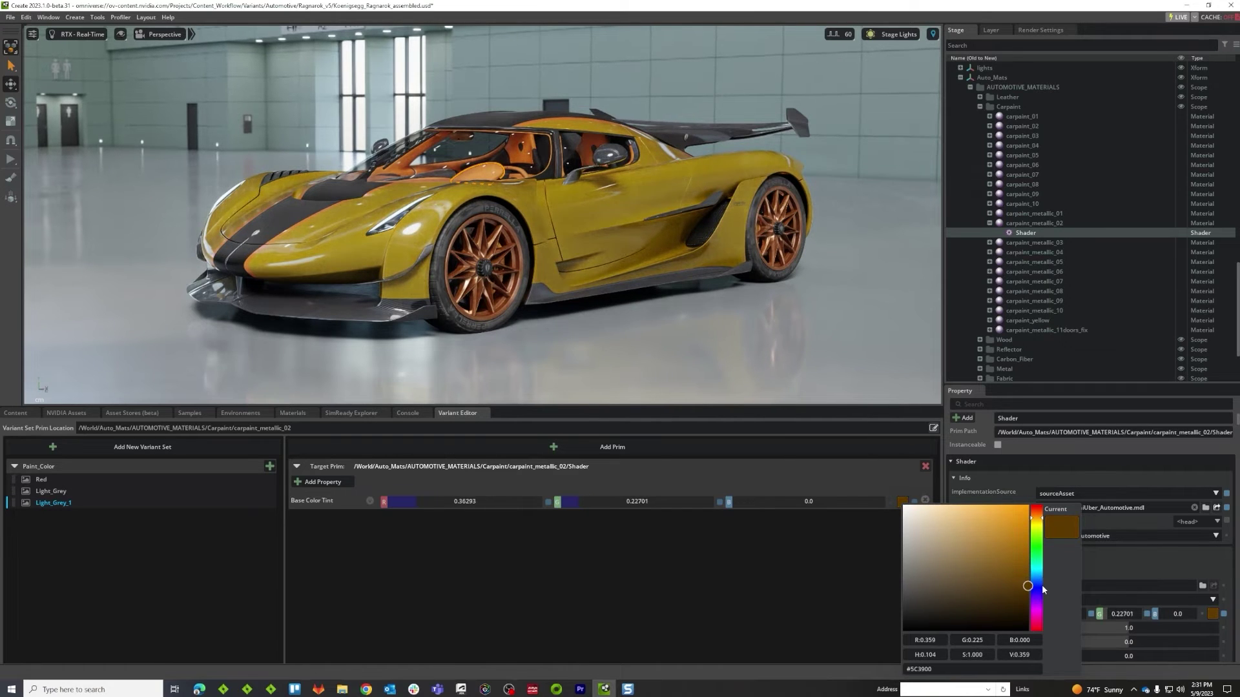
{"action": "left_click_drag", "start_coordinate": [1042, 585], "coordinate": [1061, 562]}
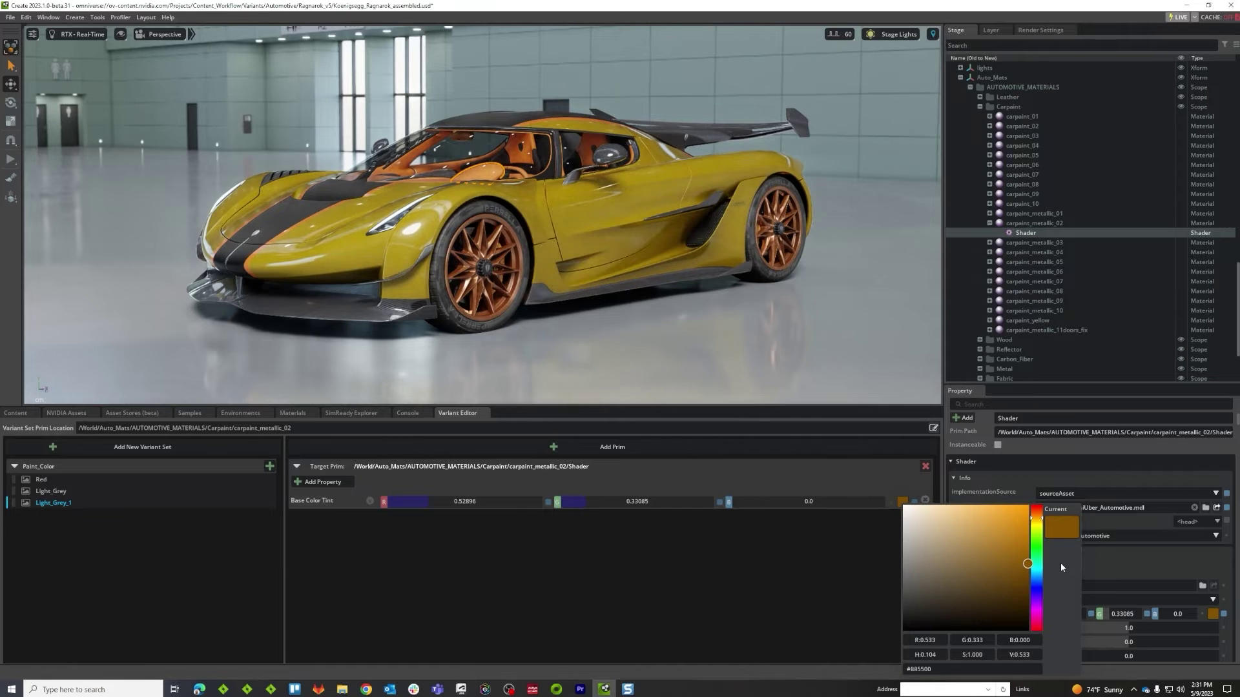
{"action": "left_click_drag", "start_coordinate": [1061, 564], "coordinate": [1047, 571]}
{"action": "mouse_move", "coordinate": [1048, 571]}
{"action": "left_mouse_down"}
{"action": "mouse_move", "coordinate": [1067, 549]}
{"action": "mouse_move", "coordinate": [1035, 577]}
{"action": "left_mouse_up"}
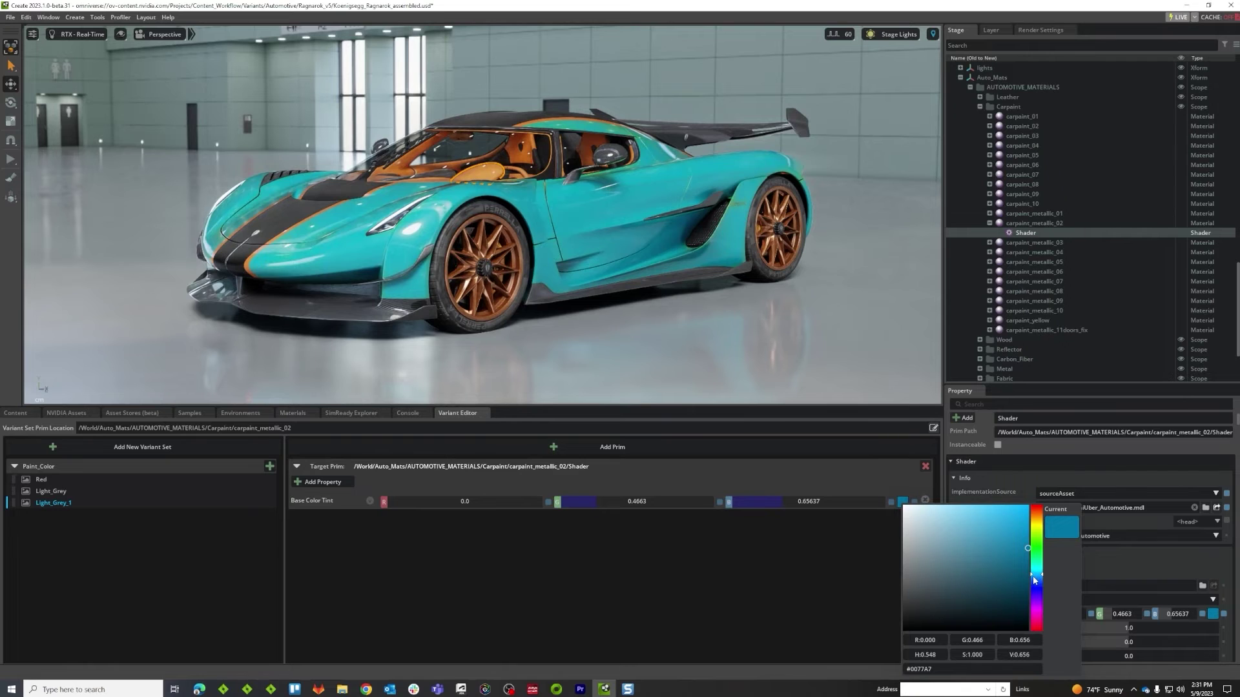
{"action": "left_click_drag", "start_coordinate": [1034, 576], "coordinate": [1045, 577]}
Uncheck Selection Outline in the viewport display menu and rename Light_Grey_1 to Light_Blue
{"action": "left_click", "coordinate": [121, 34]}
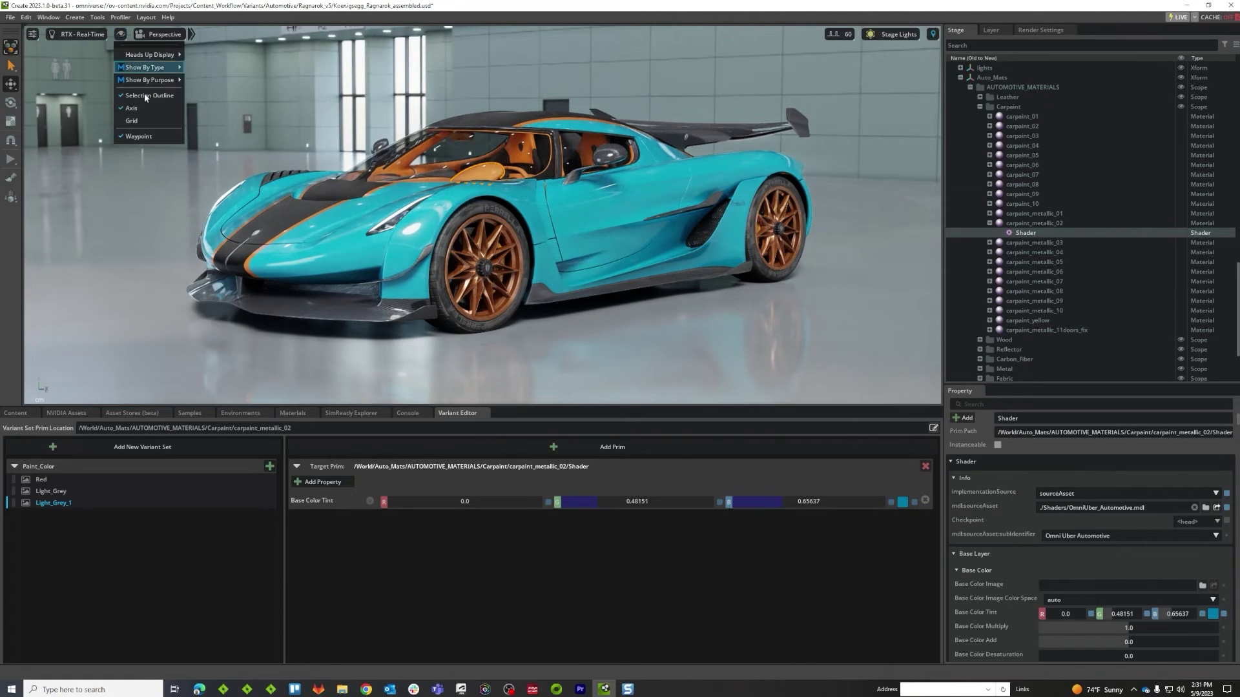
{"action": "left_click", "coordinate": [145, 93]}
{"action": "mouse_move", "coordinate": [151, 79]}
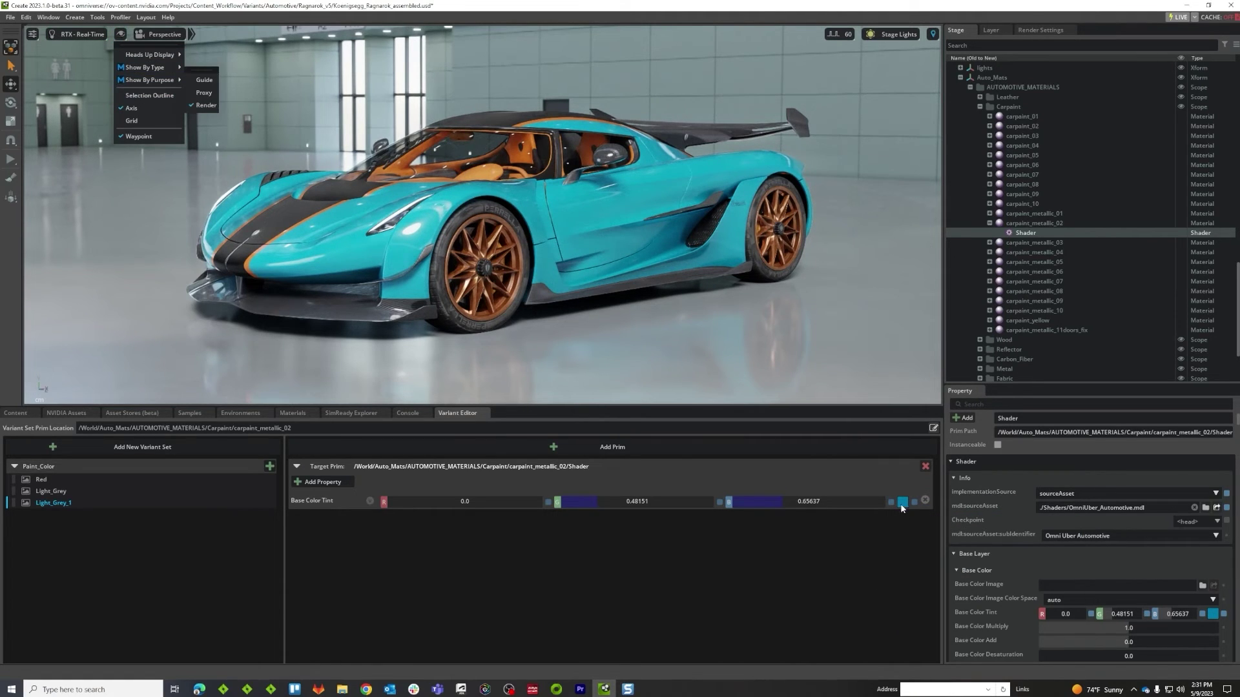
{"action": "right_click", "coordinate": [74, 505]}
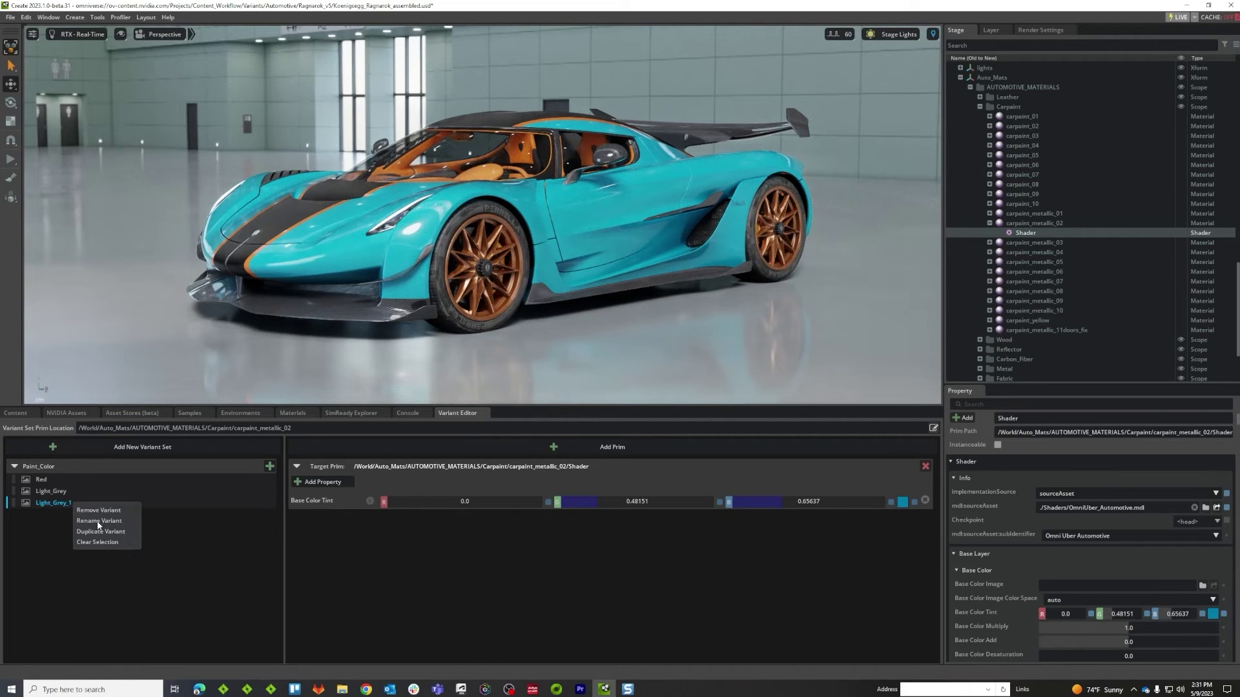
{"action": "left_click", "coordinate": [98, 521]}
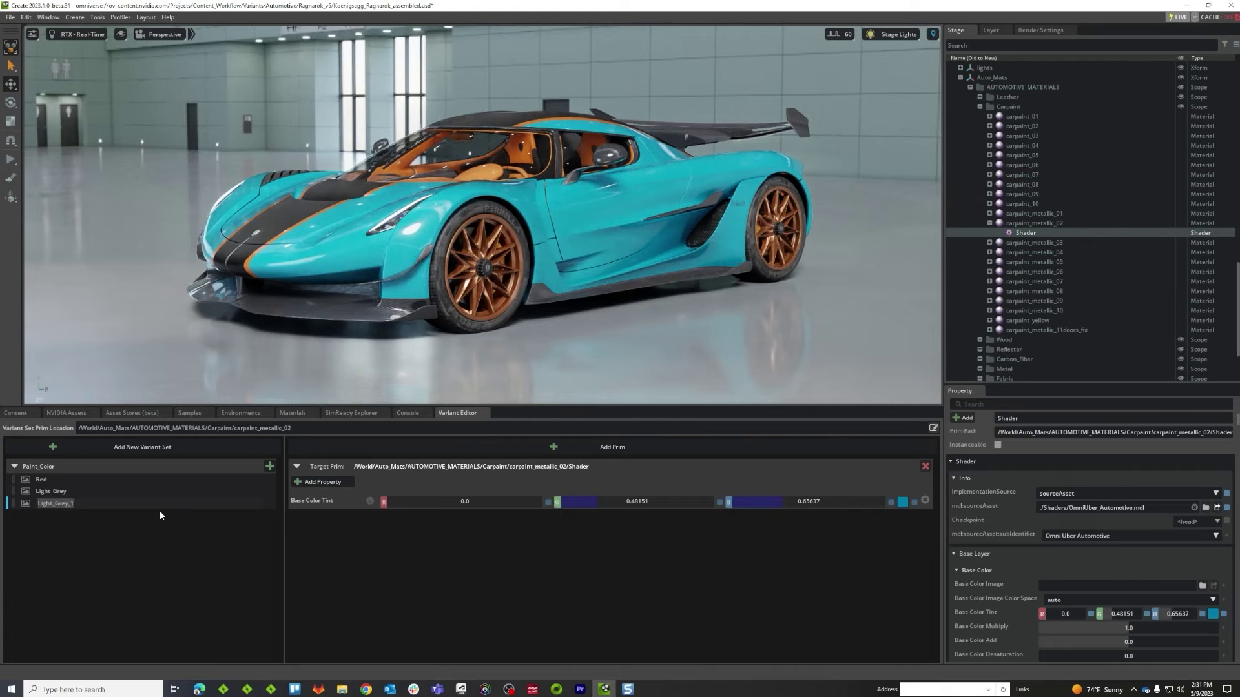
{"action": "type", "text": "Light_B"}
{"action": "type", "text": "lue"}
{"action": "key", "text": "Return"}
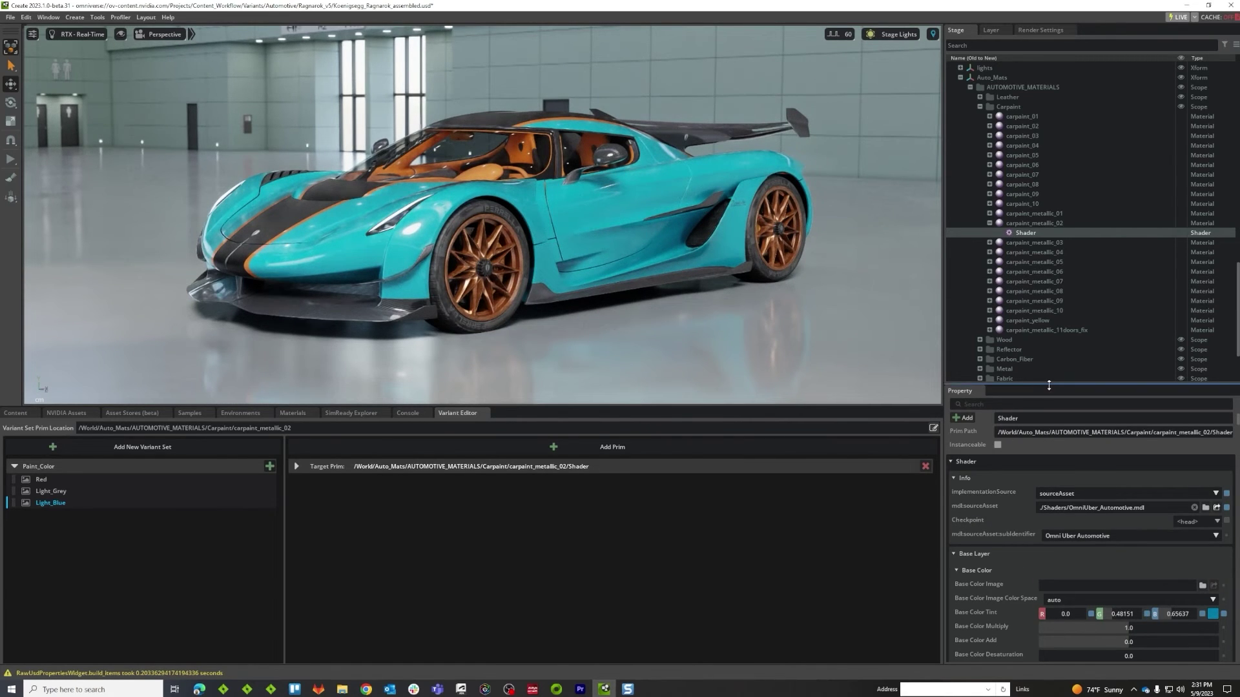
In carpaint_metallic_02's Variants property, switch Paint_Color to Light_Grey, then to Red
{"action": "left_click_drag", "start_coordinate": [1049, 385], "coordinate": [1049, 301]}
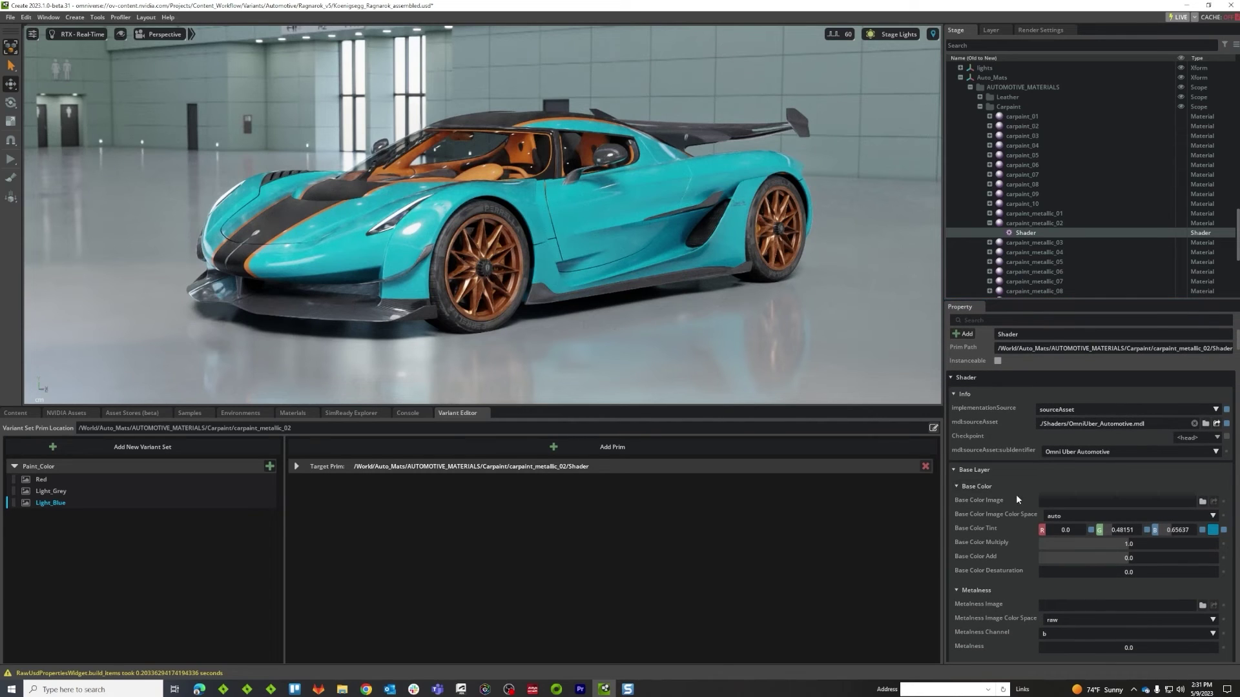
{"action": "left_click", "coordinate": [1016, 224]}
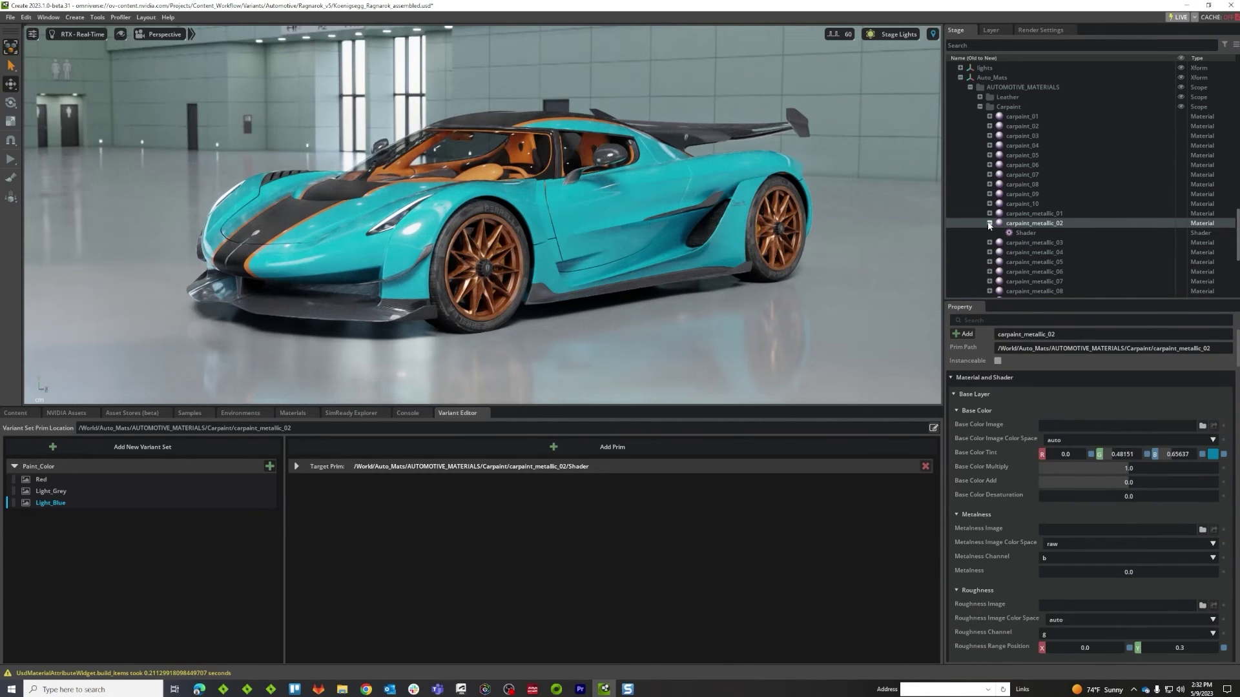
{"action": "left_click", "coordinate": [990, 226]}
{"action": "left_click", "coordinate": [950, 378]}
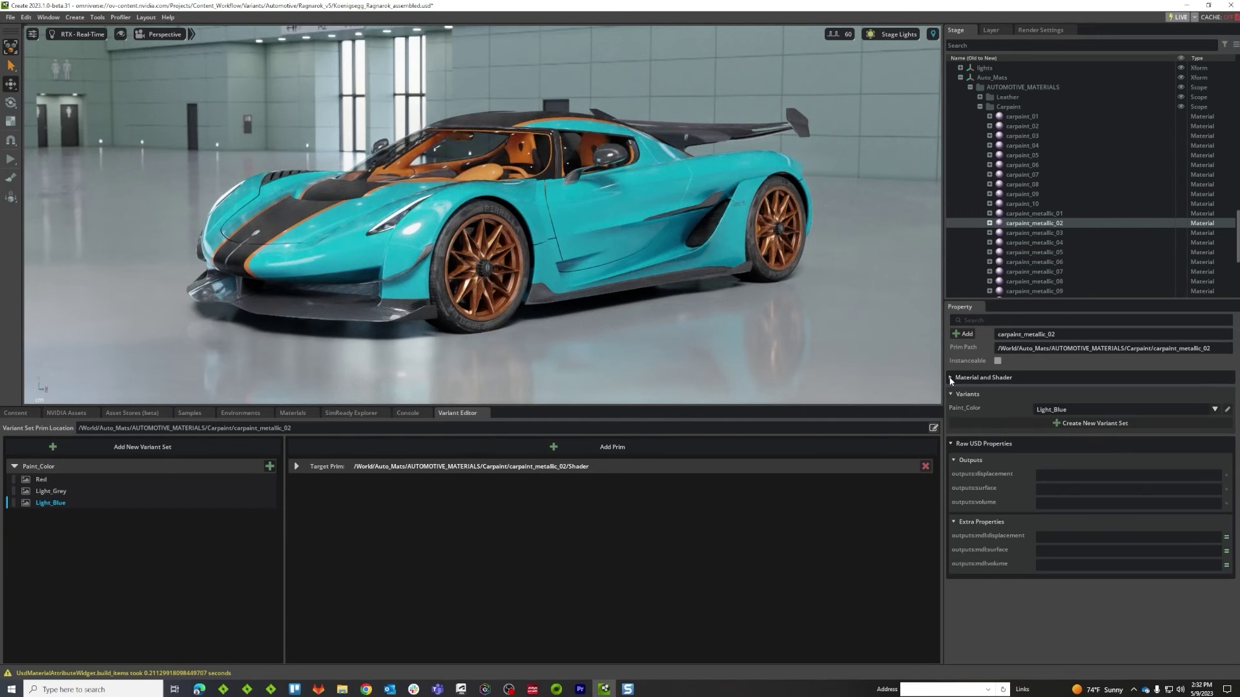
{"action": "left_click", "coordinate": [1051, 410]}
{"action": "left_click", "coordinate": [1052, 443]}
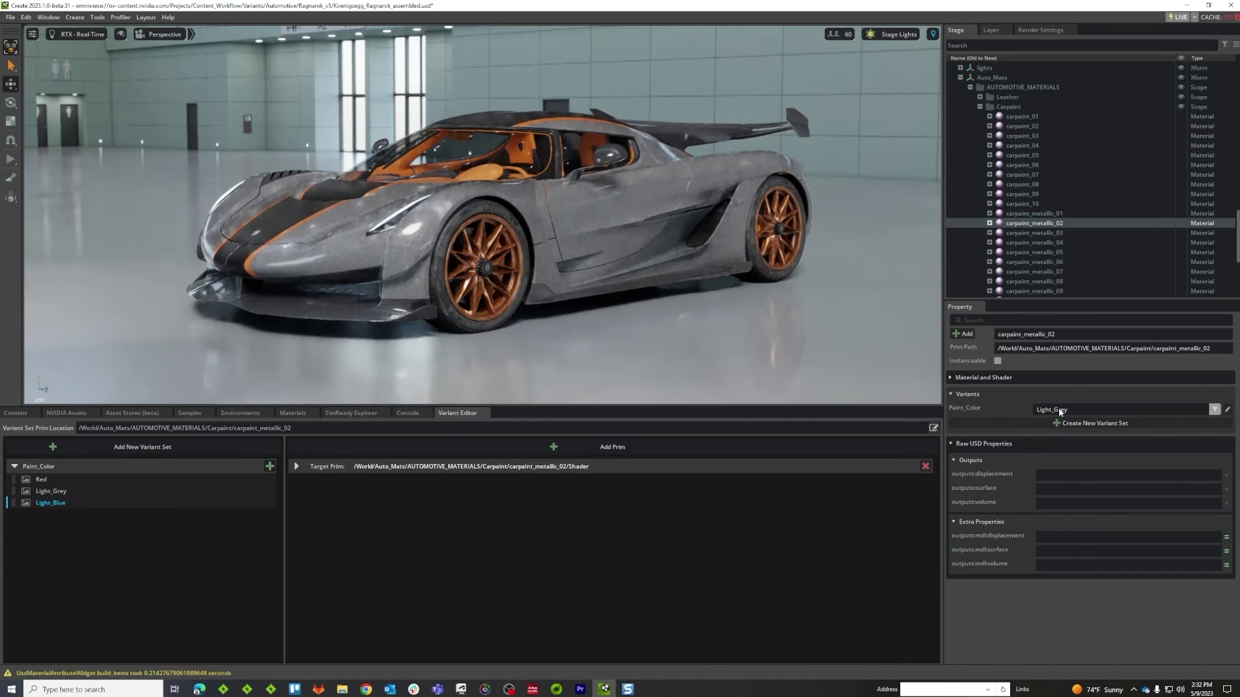
{"action": "left_click", "coordinate": [1042, 454]}
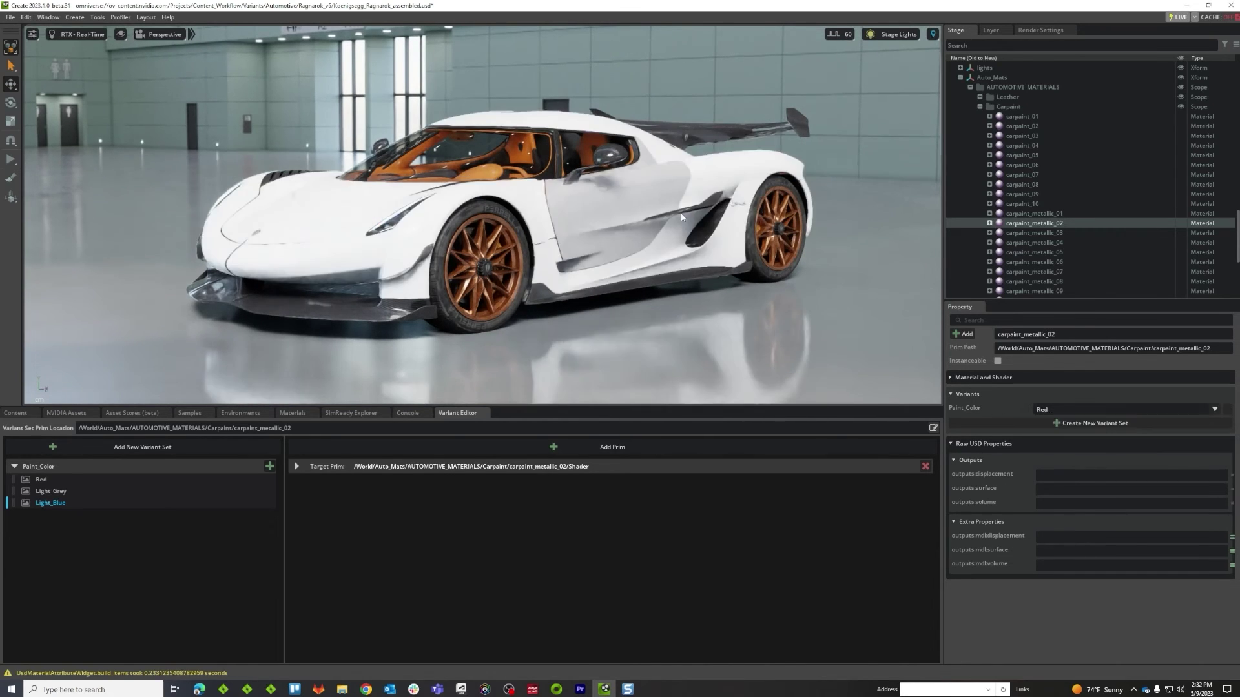